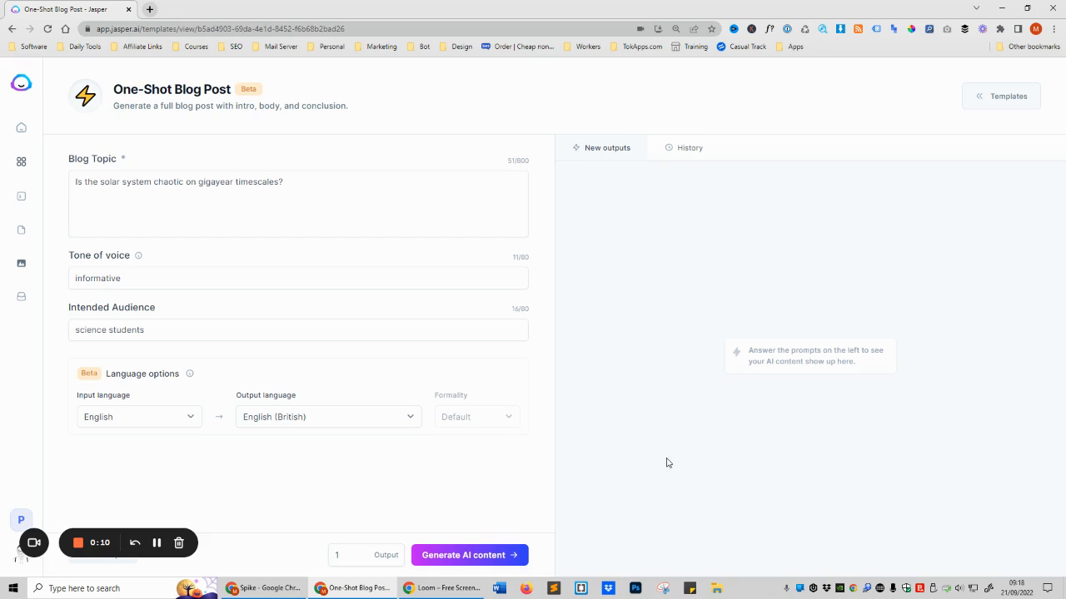
Step: Open the One-Shot Blog Post template and set the blog topic to "Small-Business Tax Deductions"
click(21, 162)
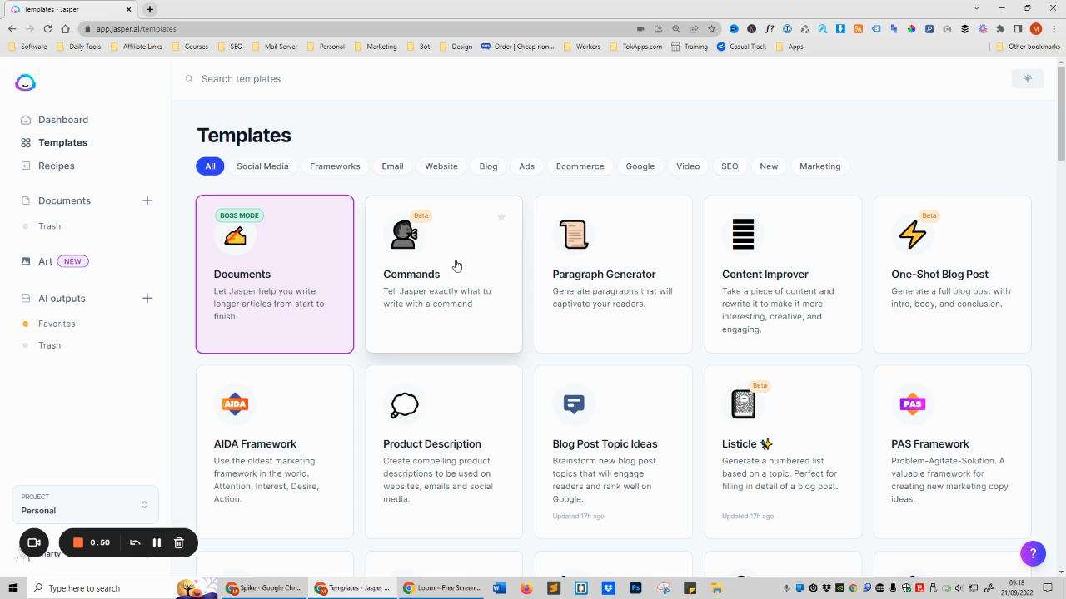
click(954, 299)
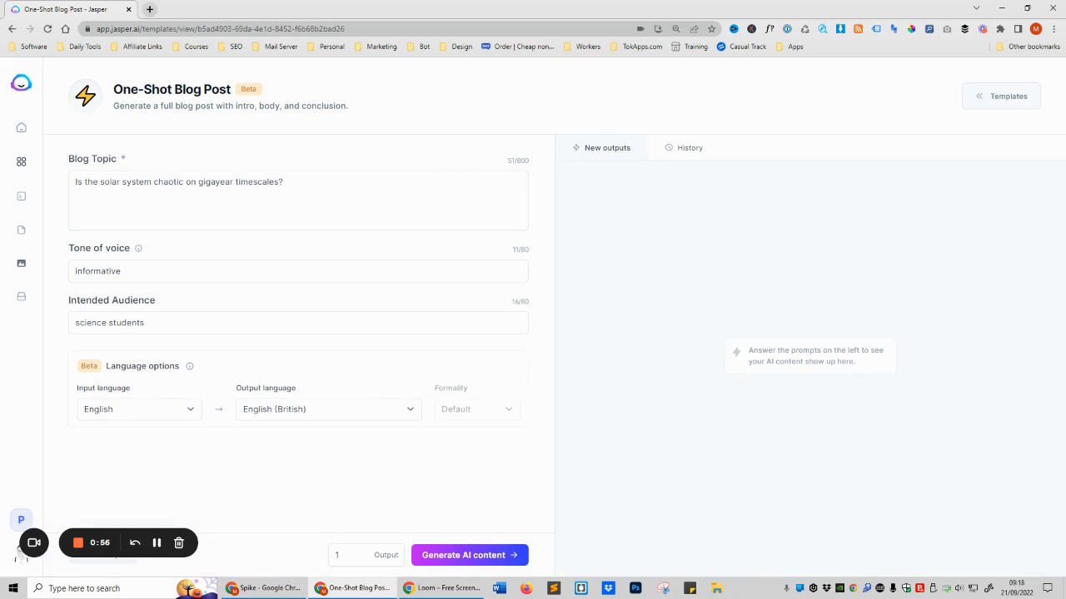
key(alt+Tab)
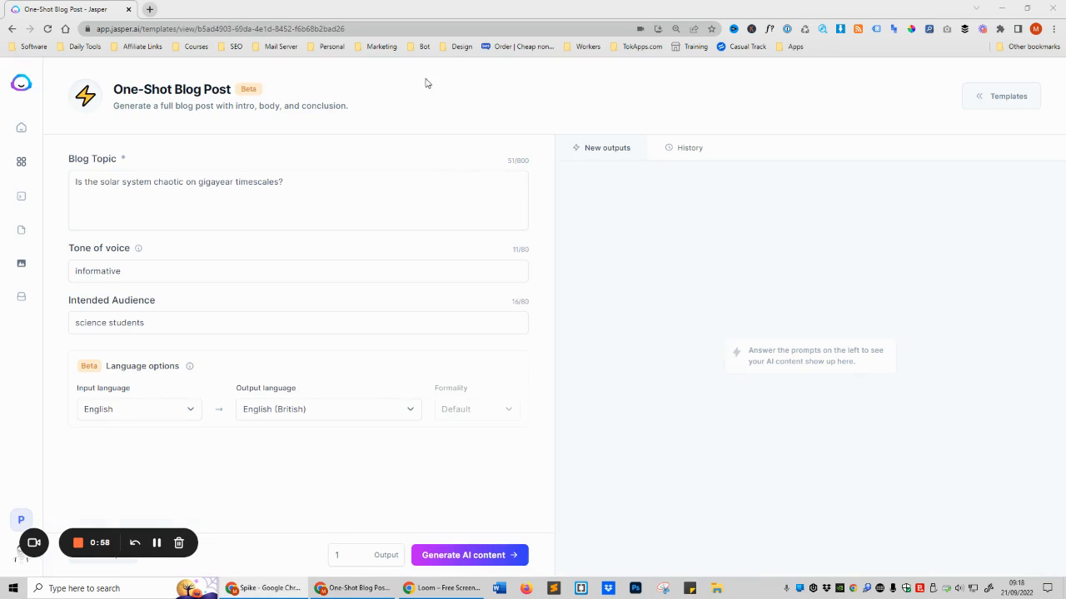
click(303, 193)
key(ctrl+a)
text(Small-Business Tax Deductions)
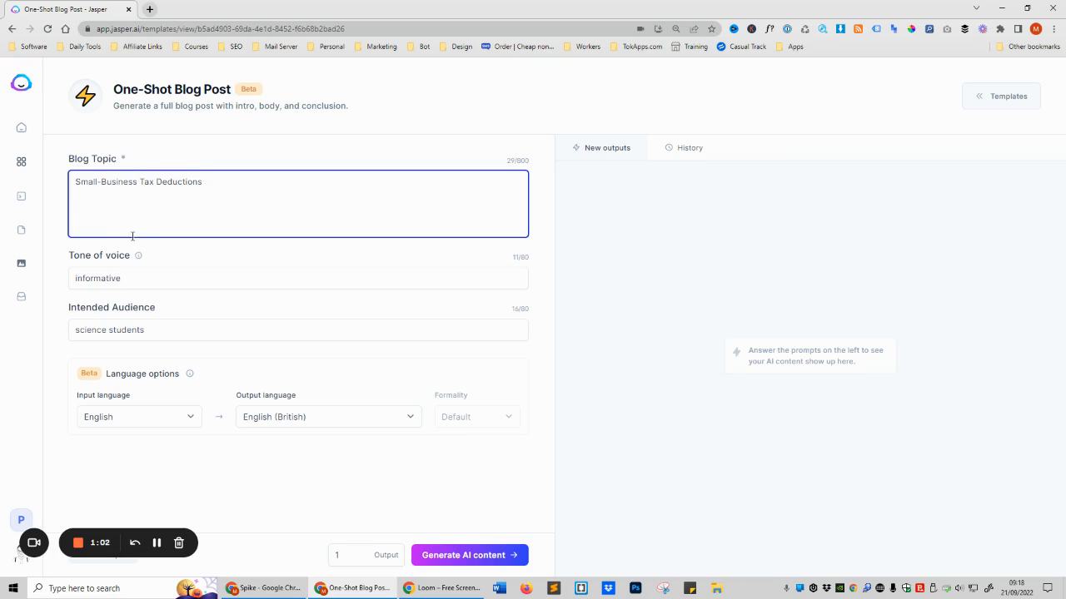
Step: Keep the informative tone of voice and set the intended audience to "Small Business Owners"
click(86, 279)
double_click(87, 279)
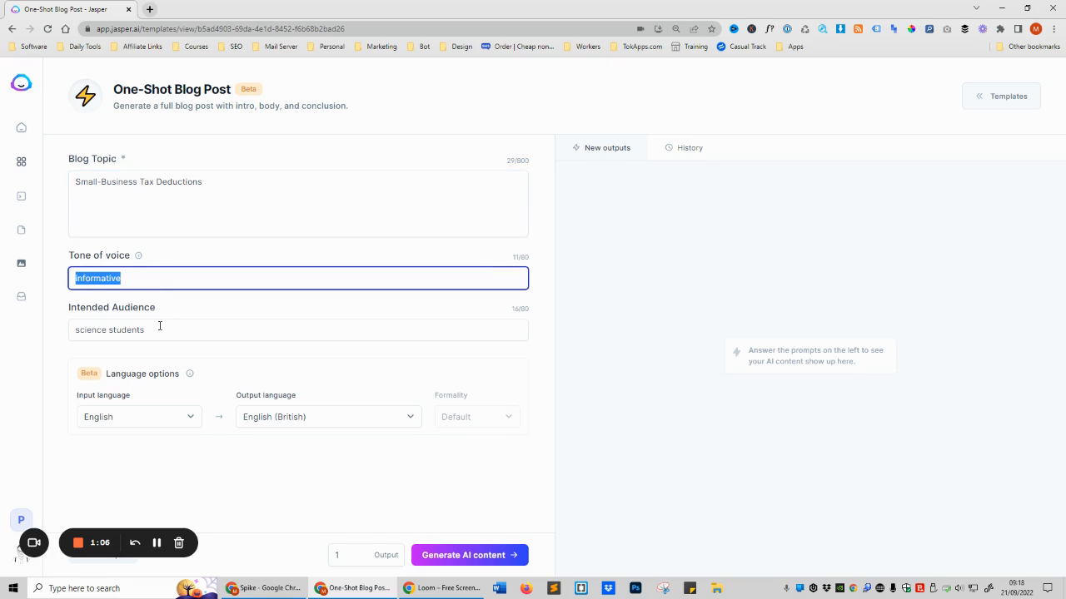
triple_click(160, 326)
key(BackSpace)
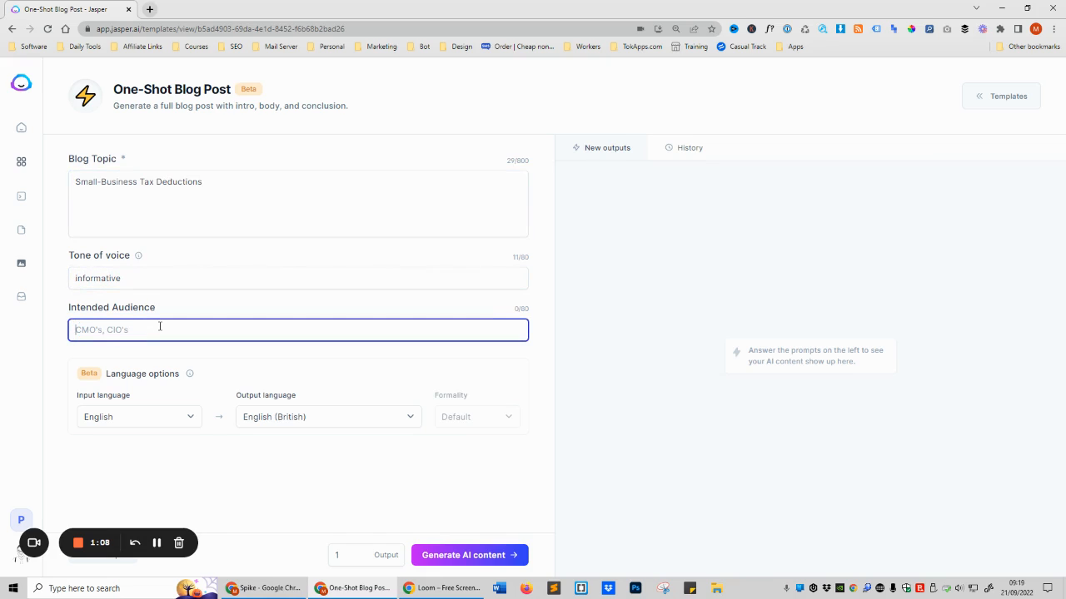
text(Small Business Owners)
Step: Generate one blog post output from the entered topic, tone of voice and audience
click(238, 202)
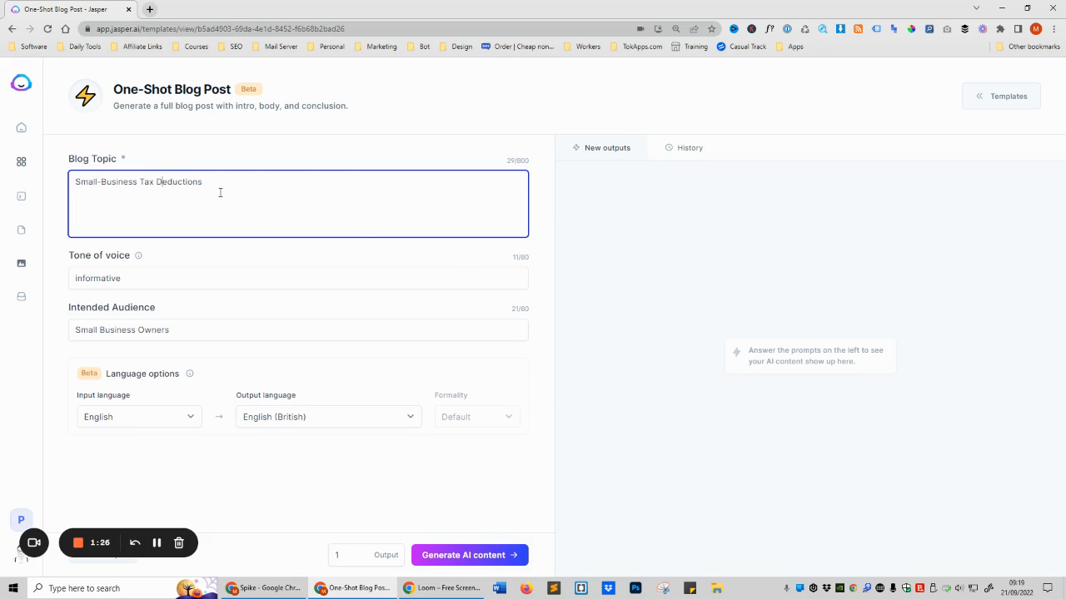
drag(296, 195, 240, 185)
click(449, 504)
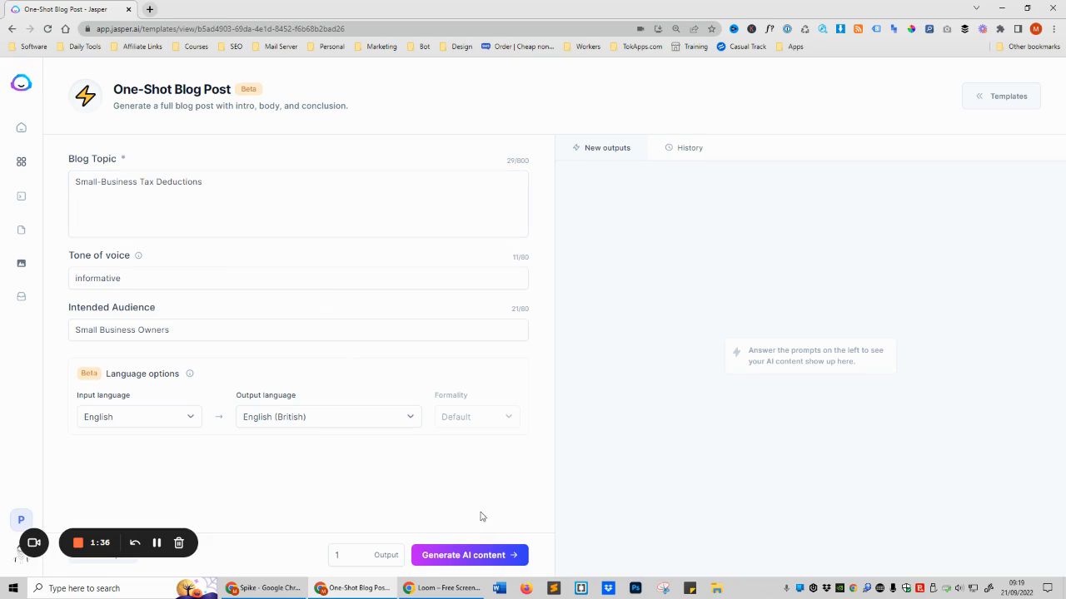
click(481, 551)
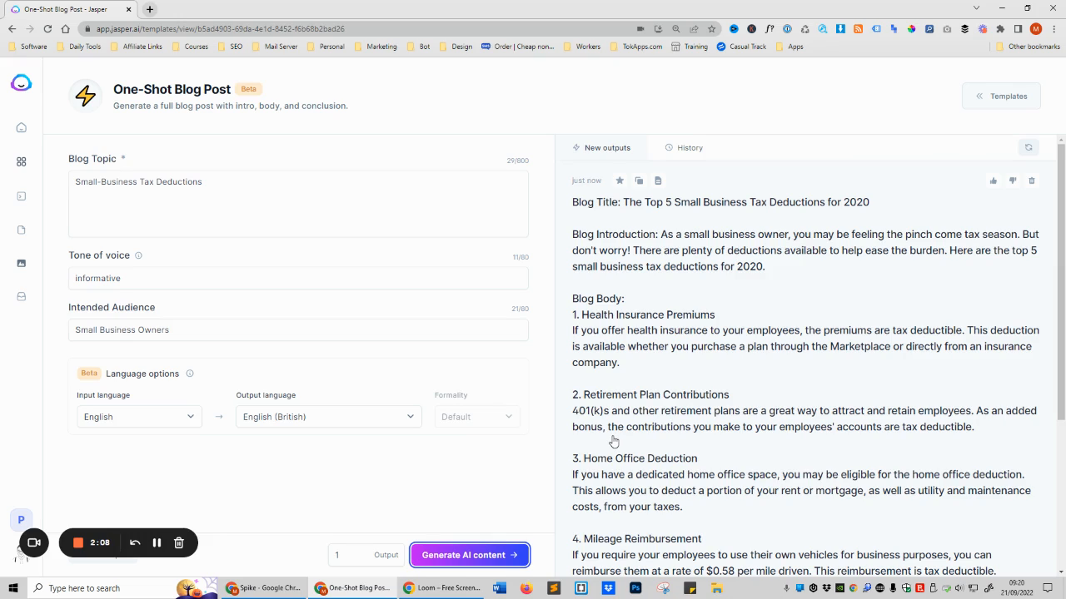
Step: Review the generated blog post's title, introduction, numbered deductions and conclusion against the entered topic
scroll(614, 441, down, 1)
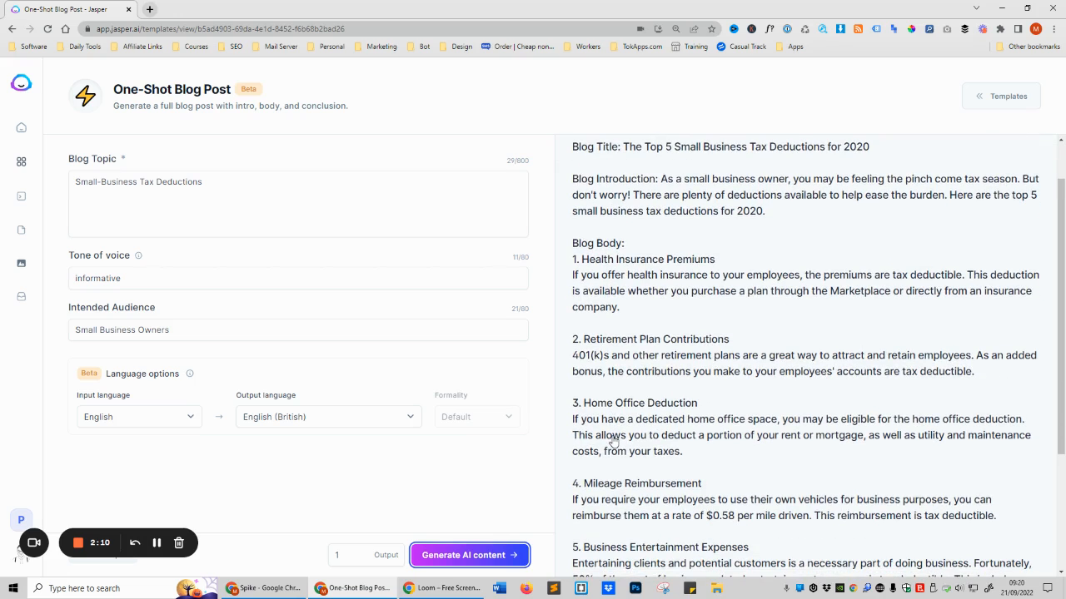
scroll(614, 441, up, 1)
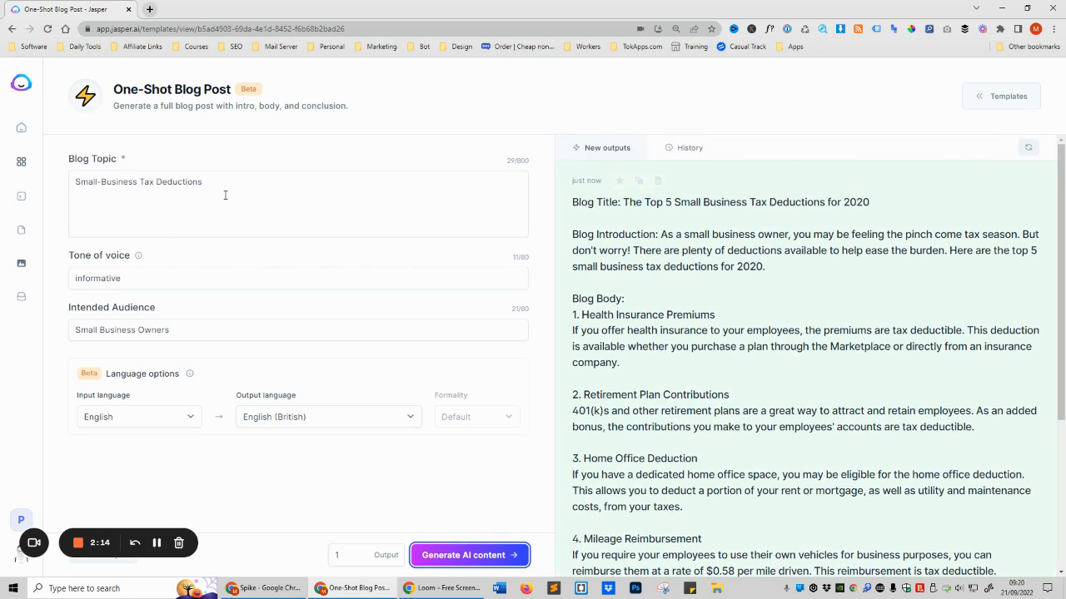
drag(226, 191, 86, 190)
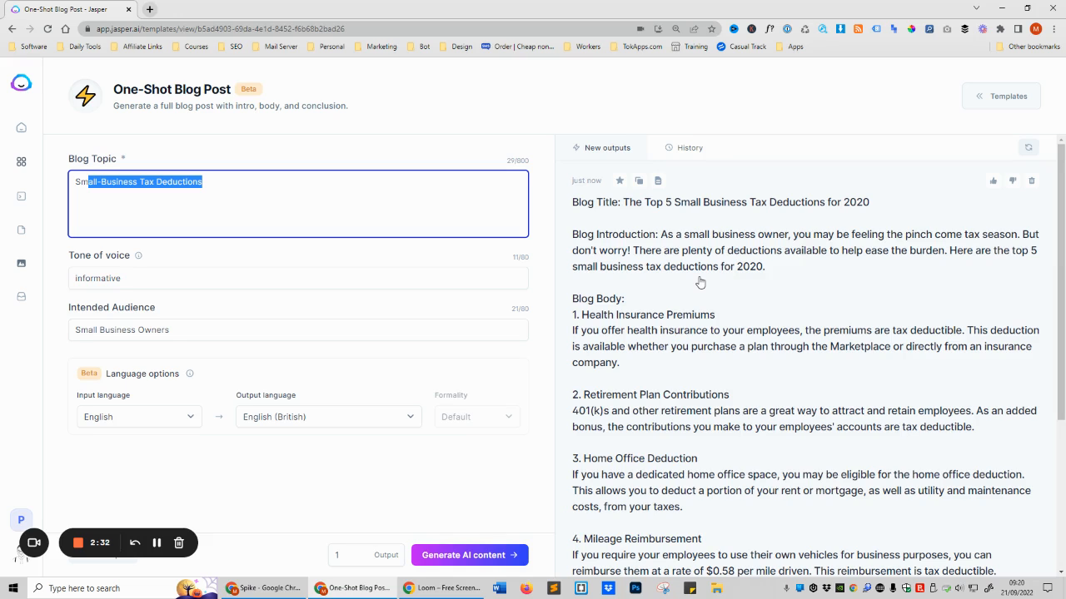
scroll(700, 283, down, 2)
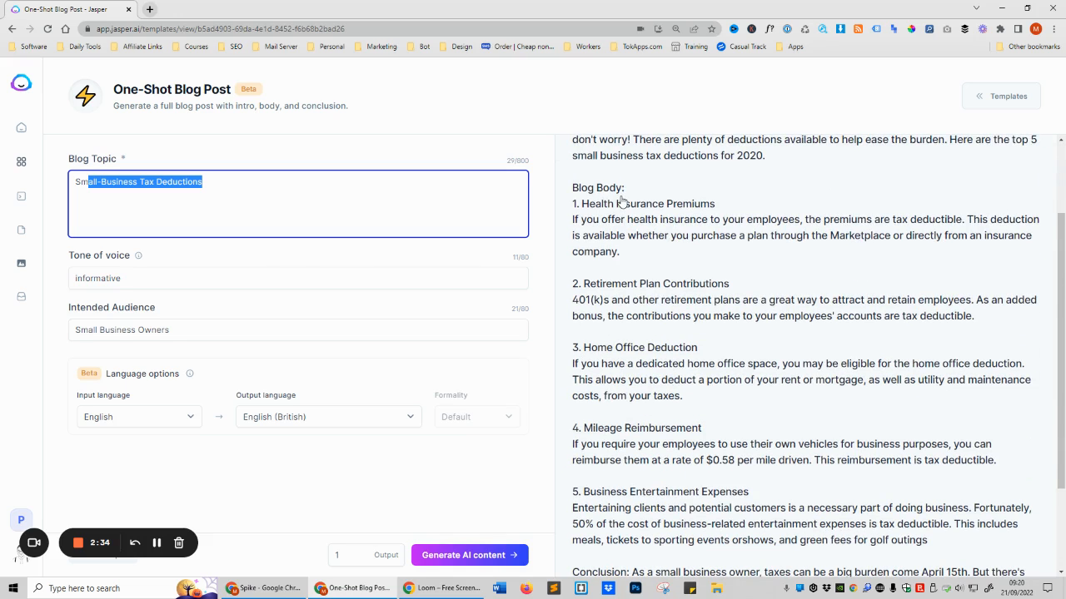
scroll(626, 244, up, 2)
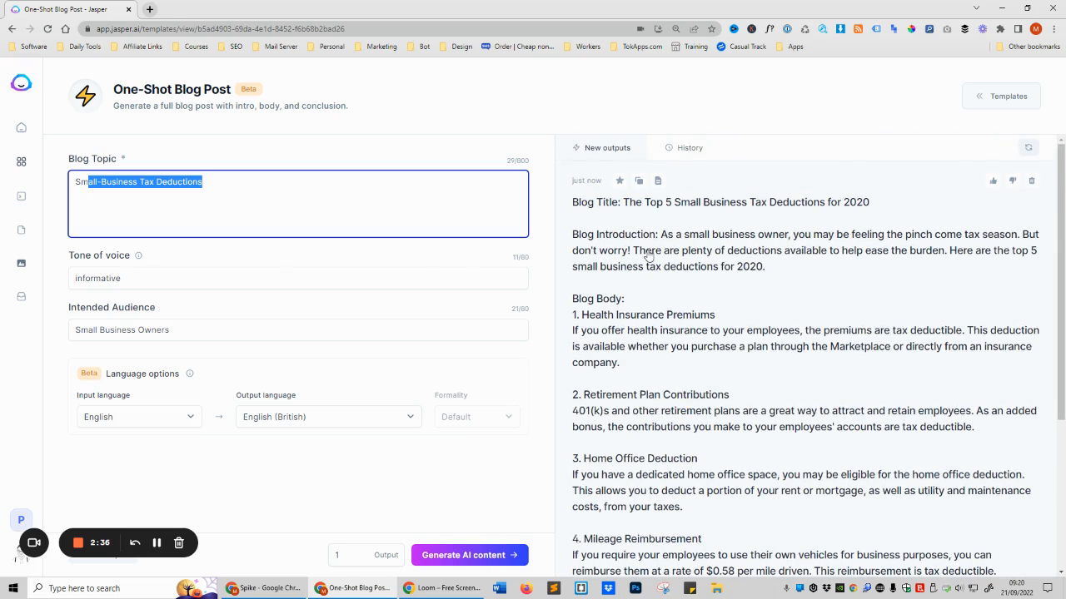
scroll(629, 242, down, 2)
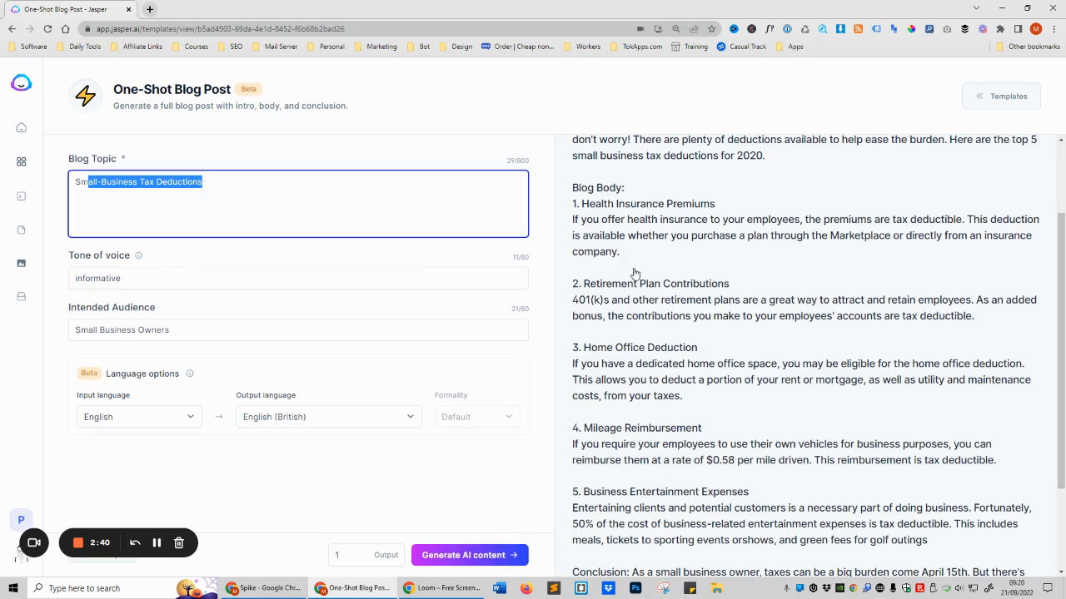
scroll(579, 236, down, 1)
scroll(671, 241, down, 1)
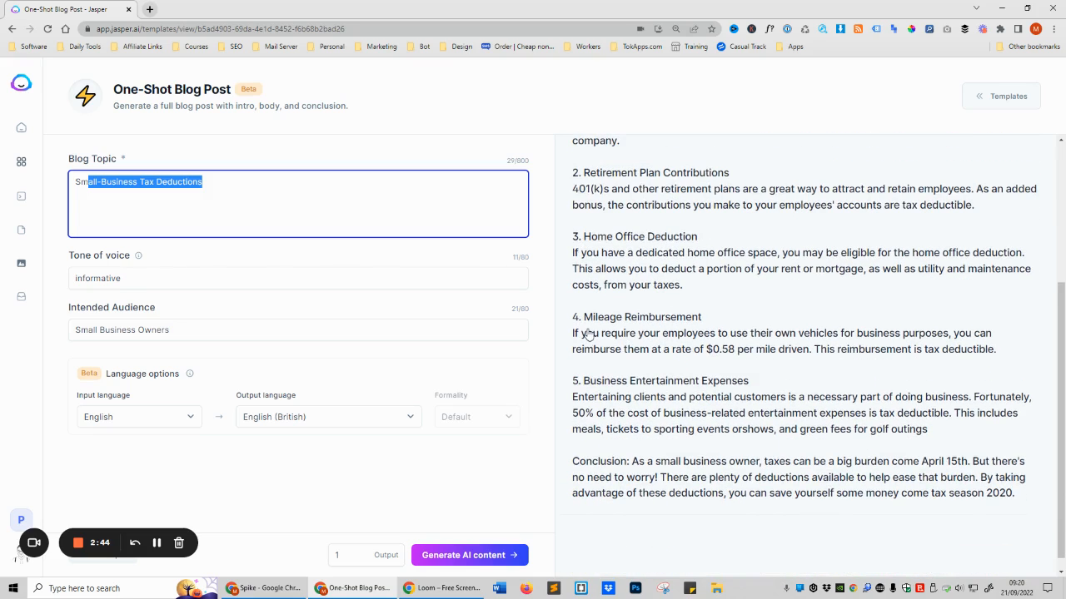
scroll(681, 325, down, 1)
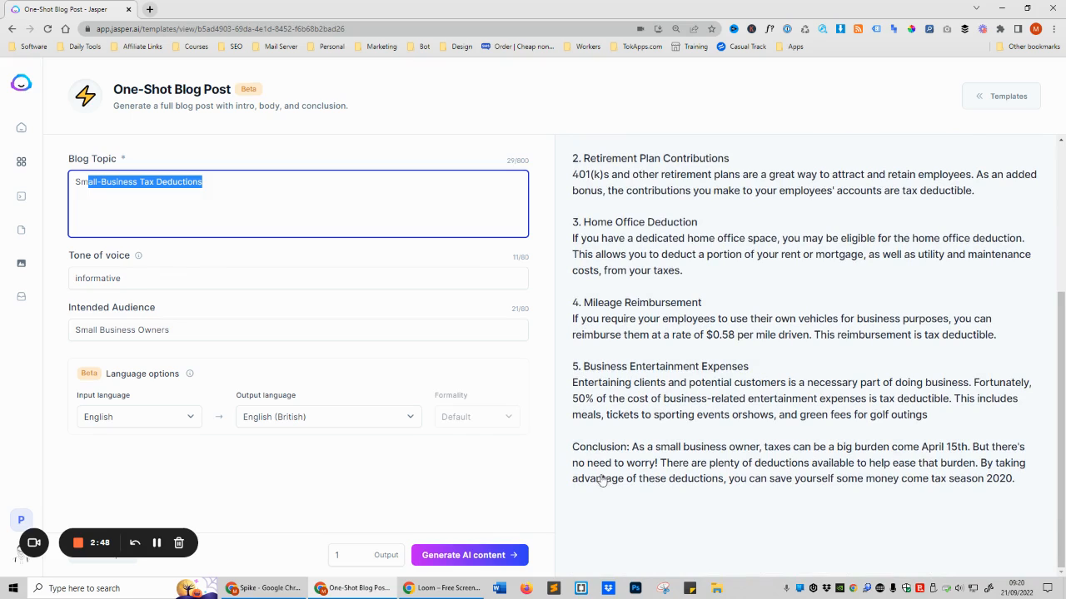
scroll(737, 498, up, 2)
scroll(737, 498, up, 2)
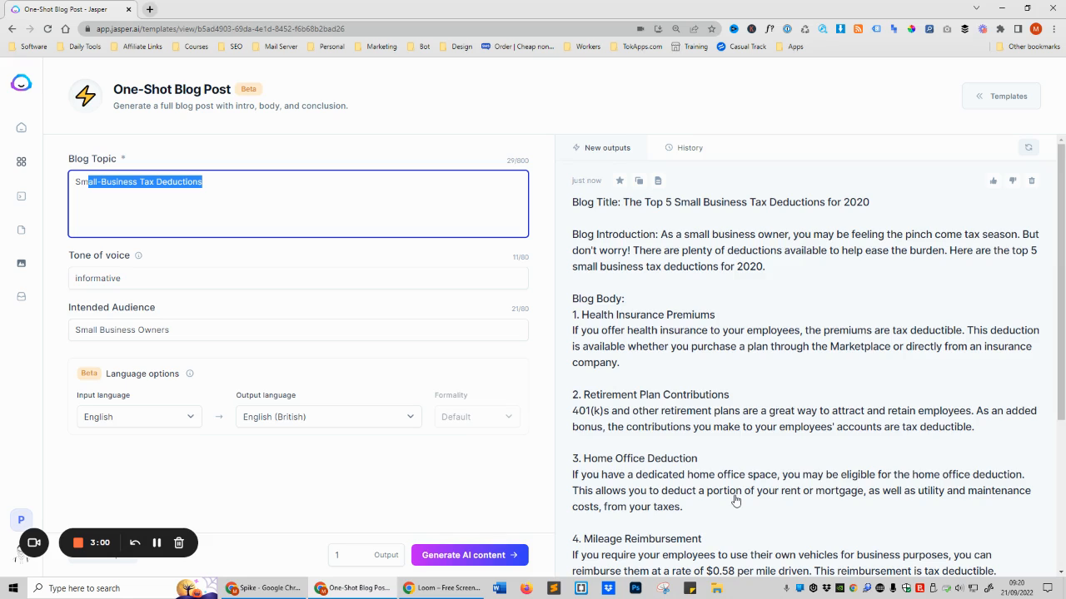
scroll(736, 500, down, 1)
scroll(735, 500, up, 1)
scroll(681, 309, down, 1)
scroll(681, 309, down, 2)
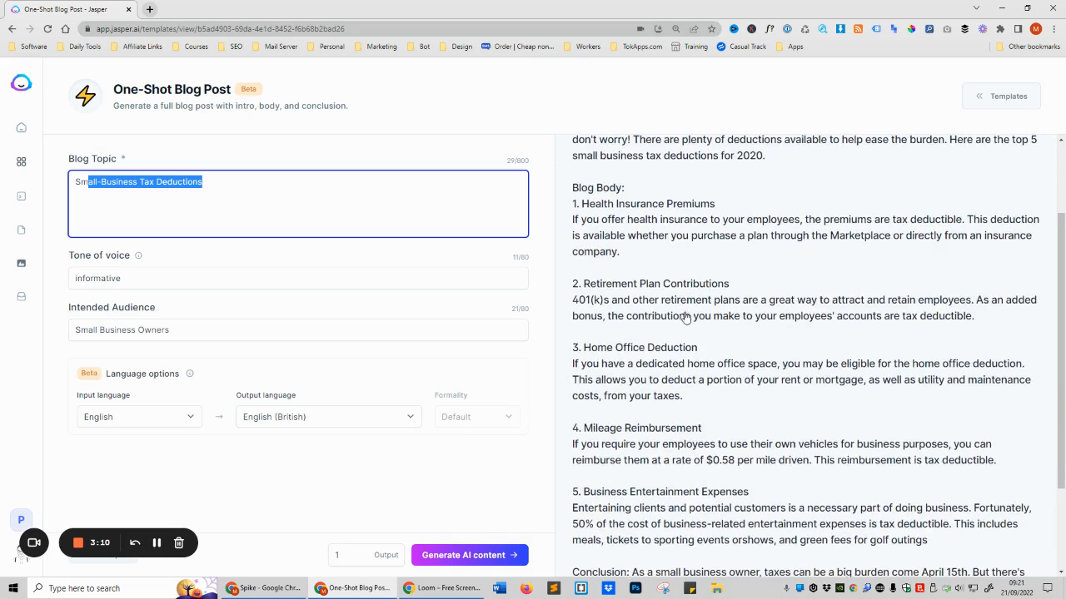
scroll(684, 320, up, 3)
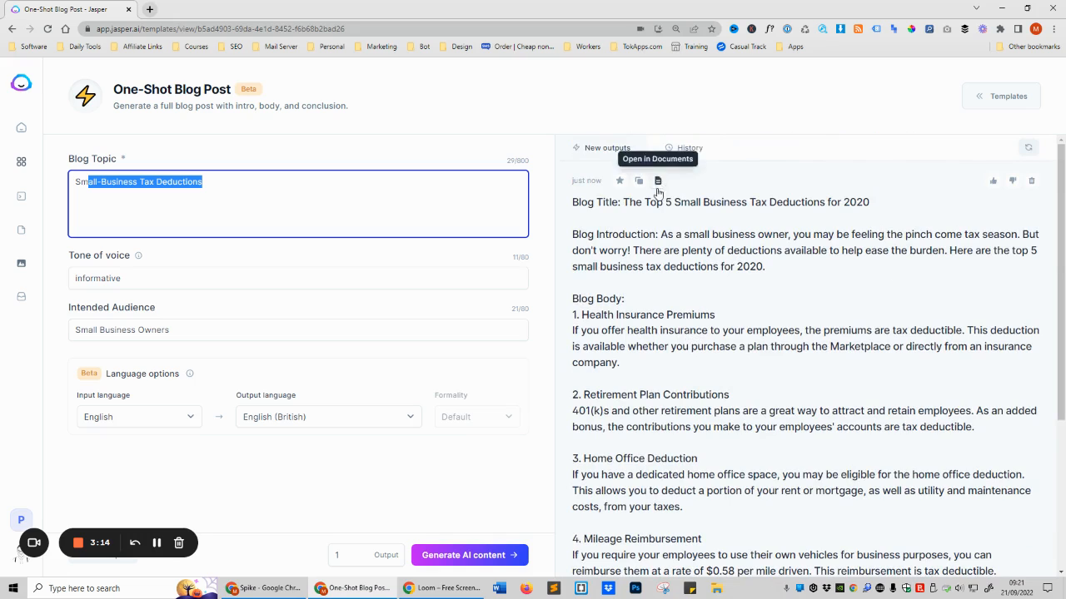
Step: Open the generated blog post in Documents and switch the editor to the view without the template form
click(658, 183)
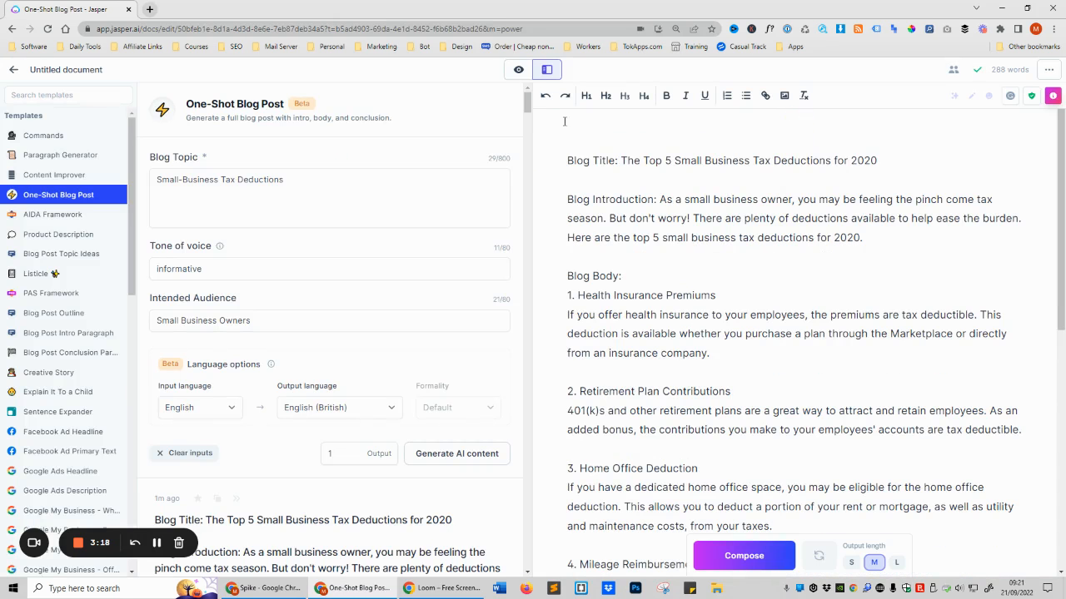
click(518, 69)
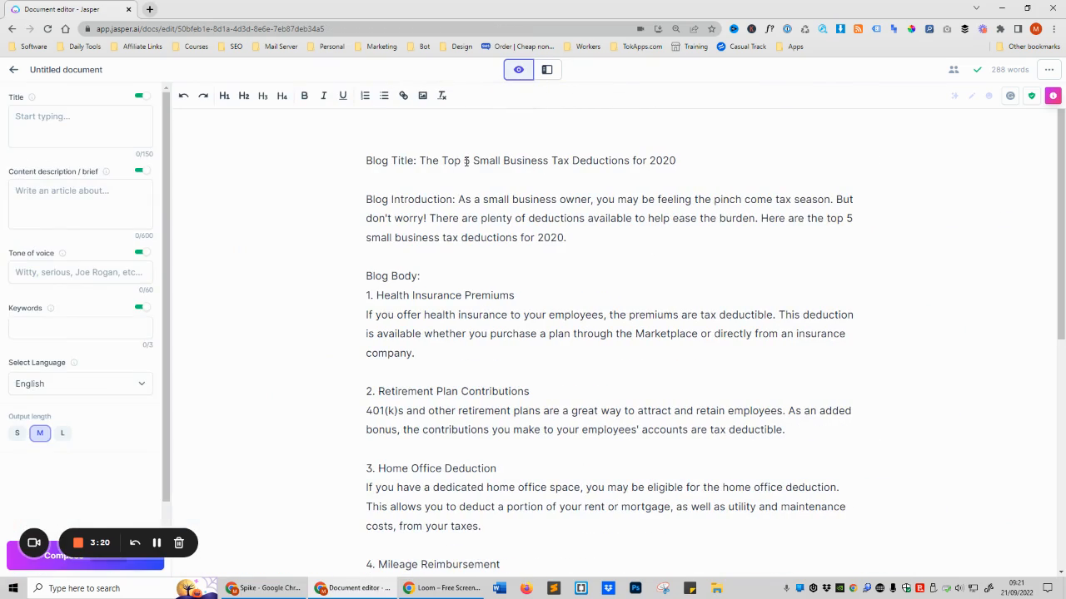
scroll(475, 171, down, 3)
scroll(608, 430, up, 3)
drag(419, 161, 647, 160)
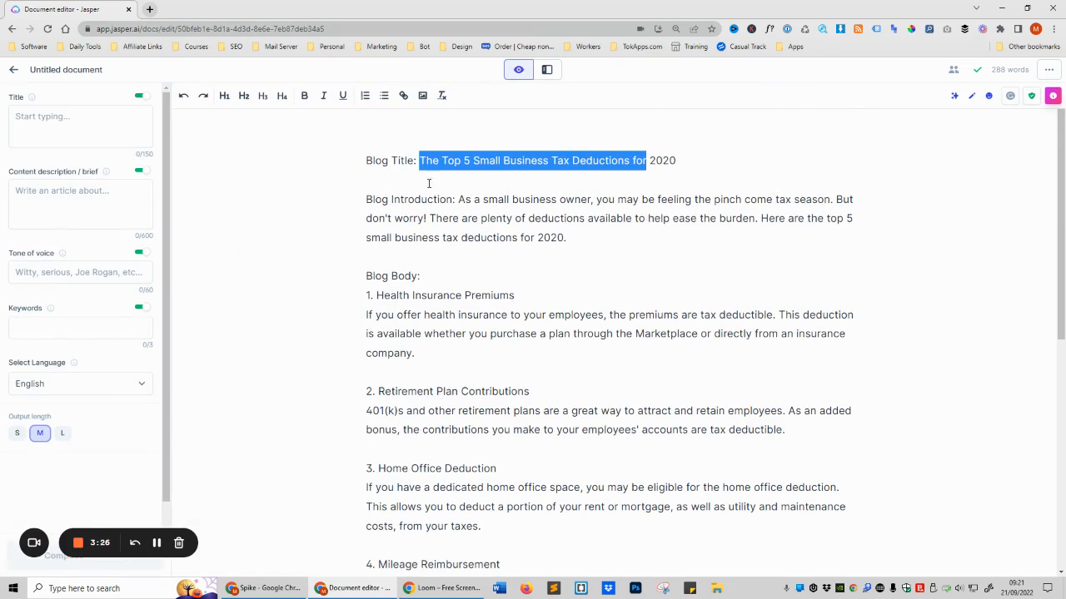
click(417, 317)
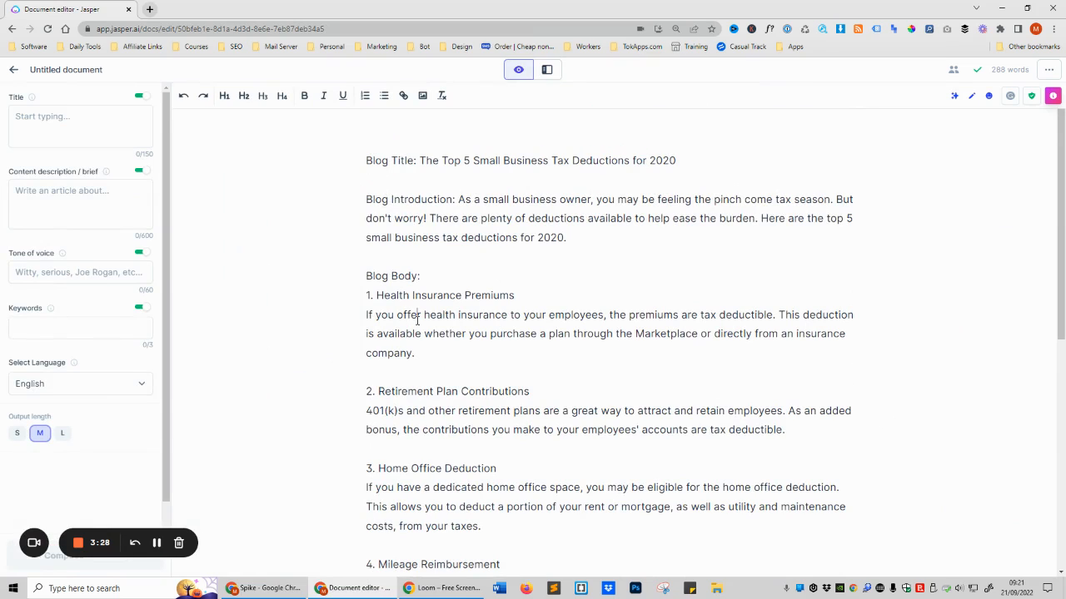
click(160, 542)
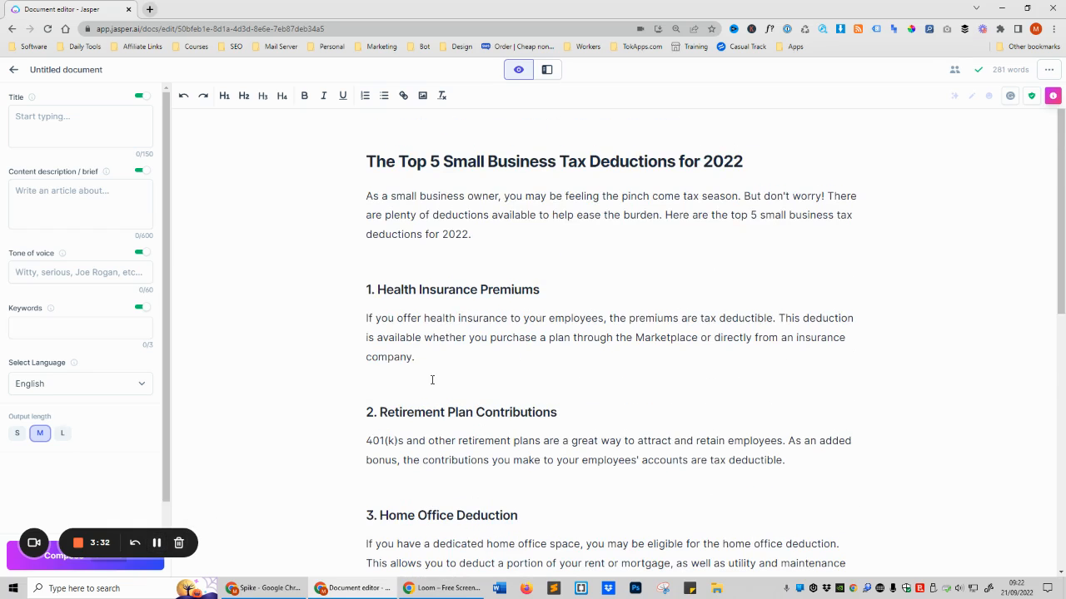
Step: Examine the formatted document's title, introduction and numbered section headings from start to end
drag(534, 198, 584, 205)
click(692, 197)
drag(417, 161, 418, 197)
scroll(459, 328, down, 6)
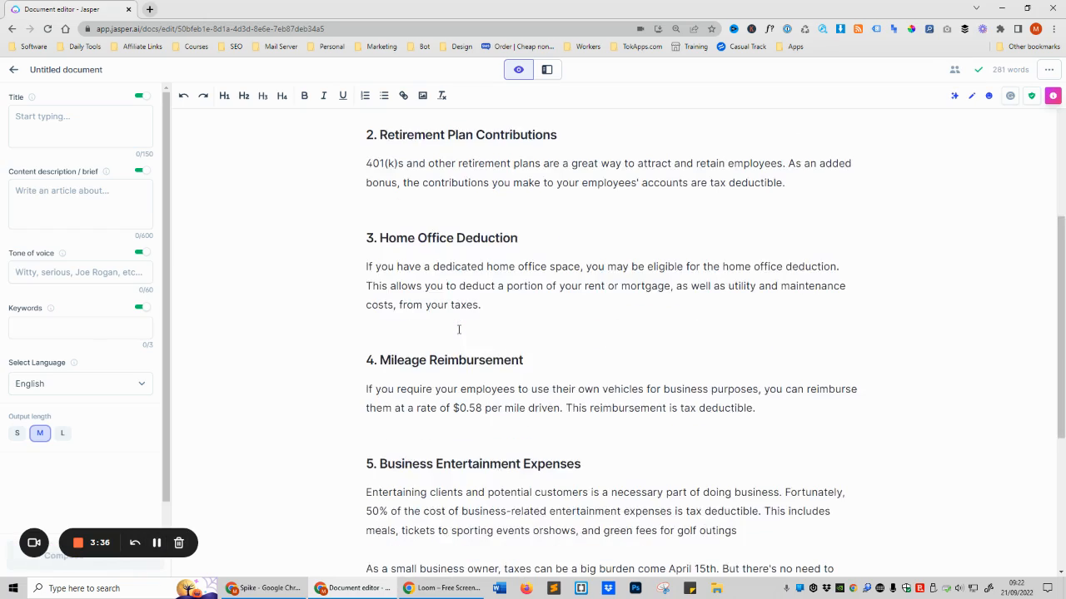
scroll(466, 335, up, 3)
scroll(475, 344, up, 4)
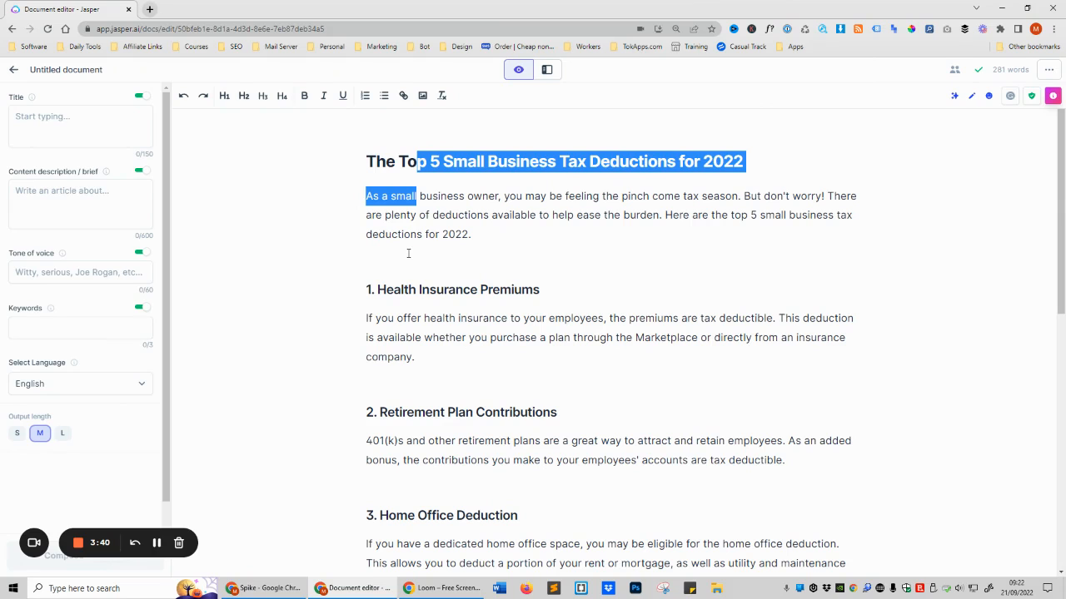
scroll(513, 308, down, 1)
scroll(583, 354, up, 1)
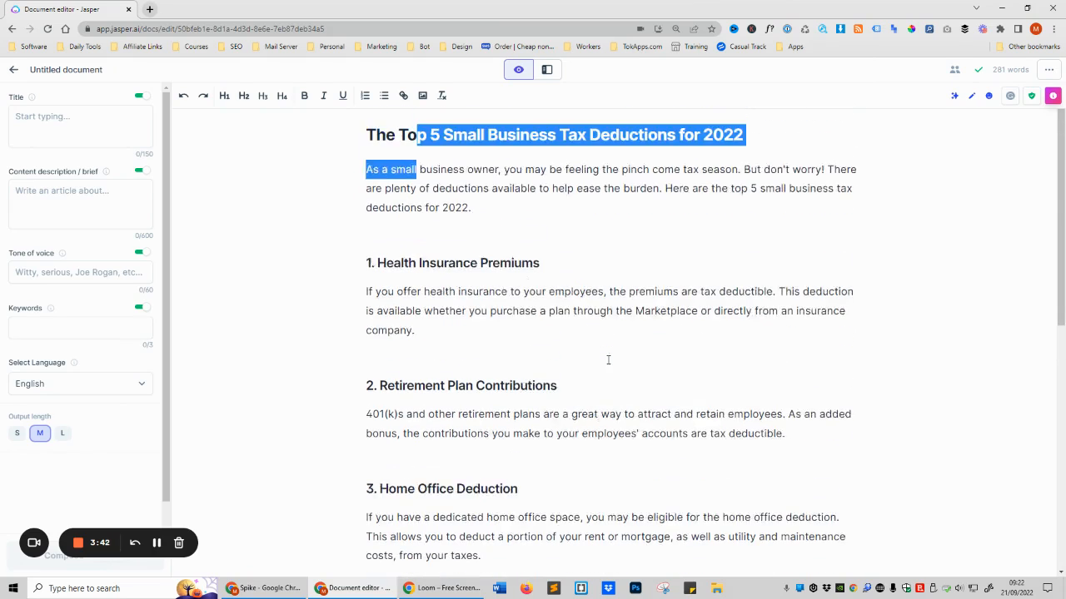
Step: Compose additional AI text directly below the Health Insurance Premiums paragraph at medium output length
click(497, 354)
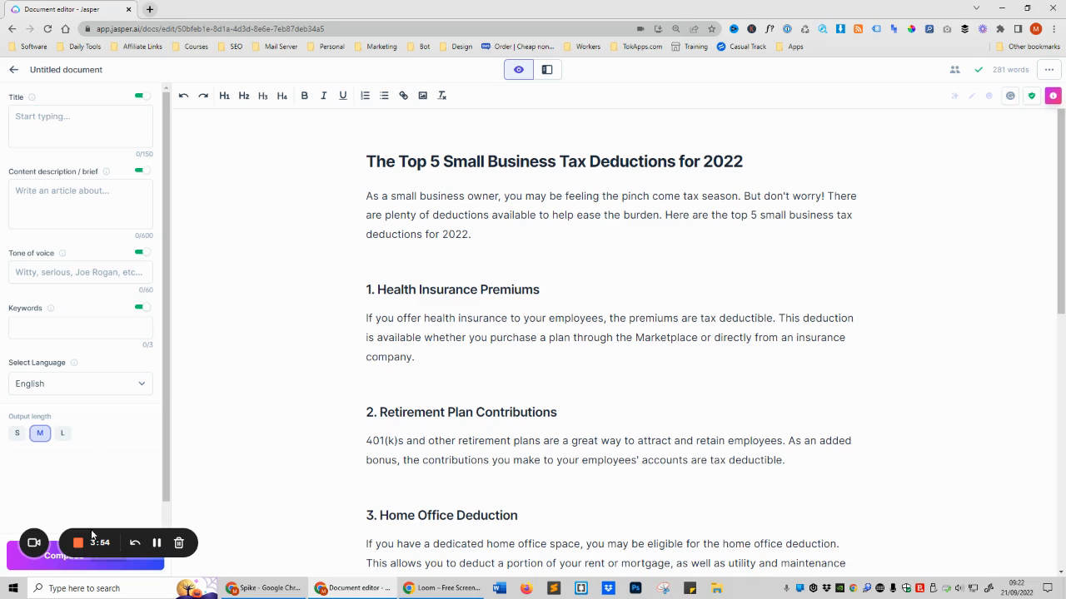
click(45, 566)
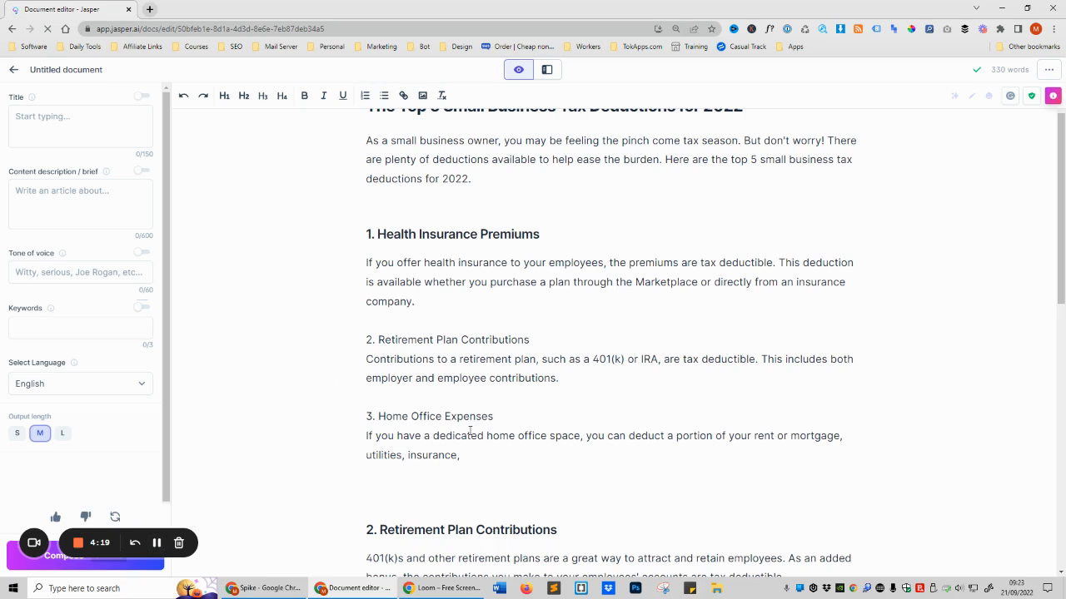
Step: Compare the newly composed retirement plan and home office text with the document's existing numbered sections
scroll(454, 426, down, 1)
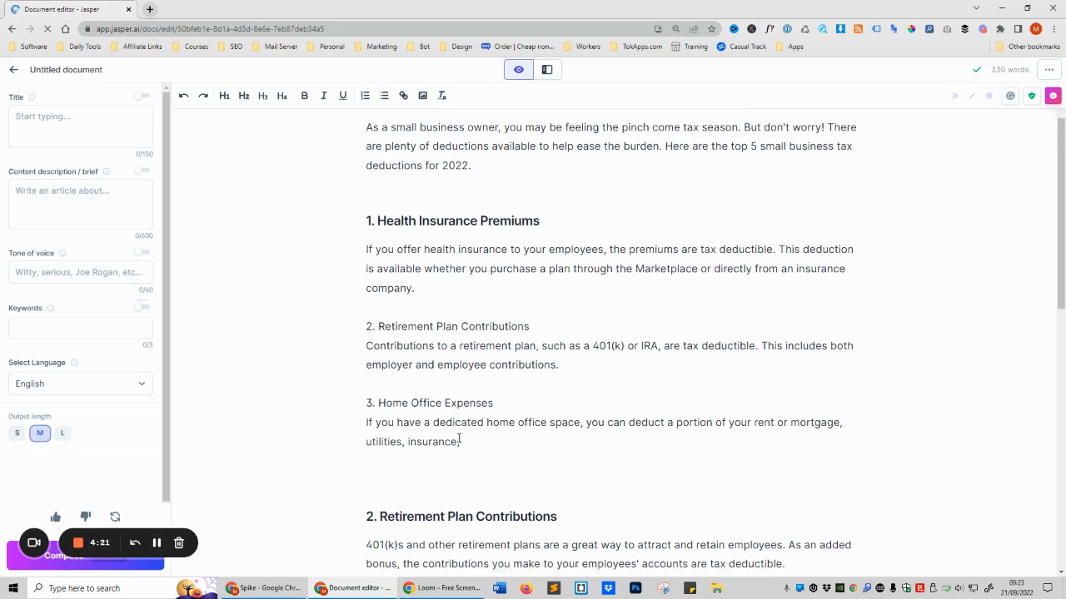
drag(367, 284, 541, 304)
scroll(545, 330, down, 4)
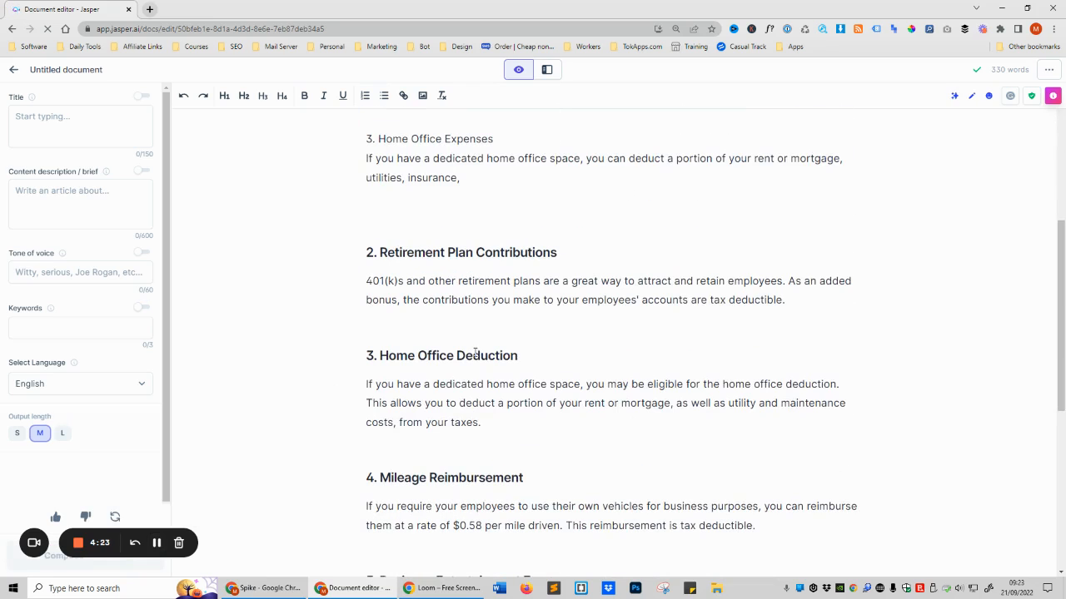
scroll(476, 379, up, 3)
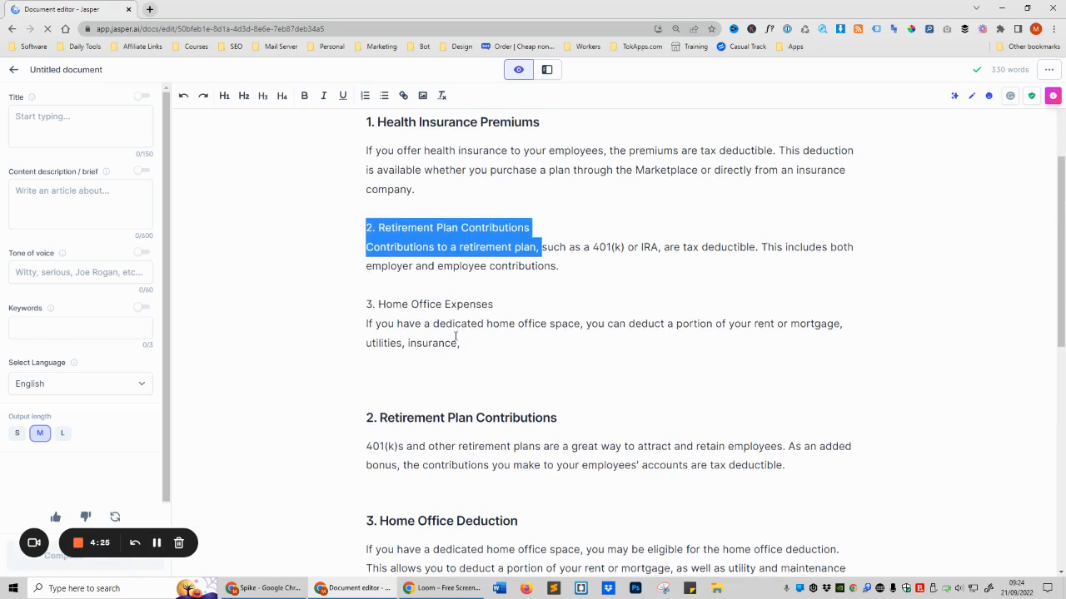
scroll(457, 340, down, 3)
scroll(475, 380, up, 5)
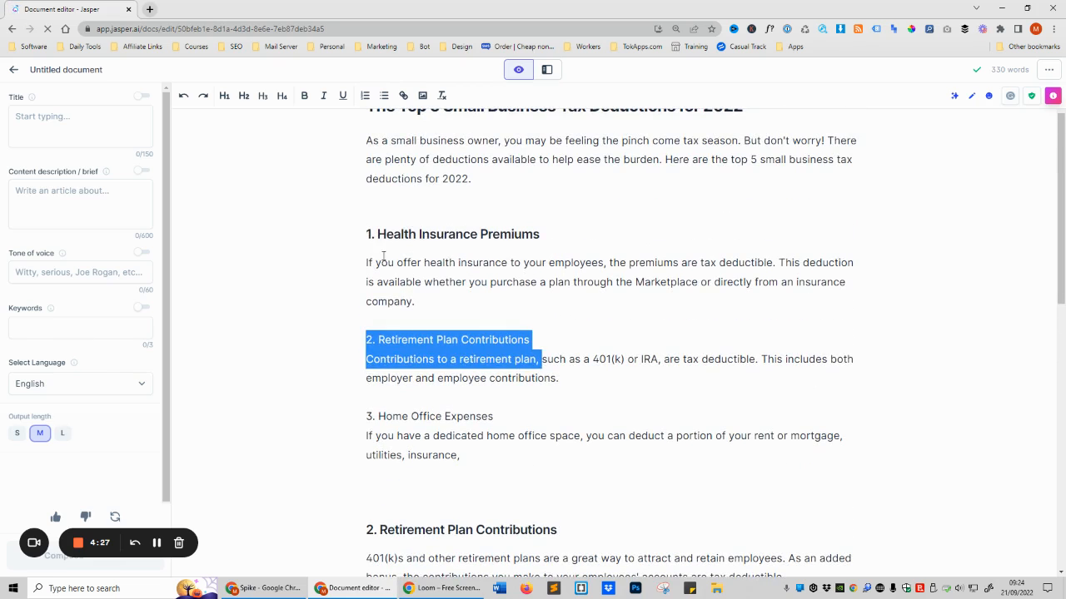
drag(372, 235, 588, 248)
scroll(588, 250, down, 4)
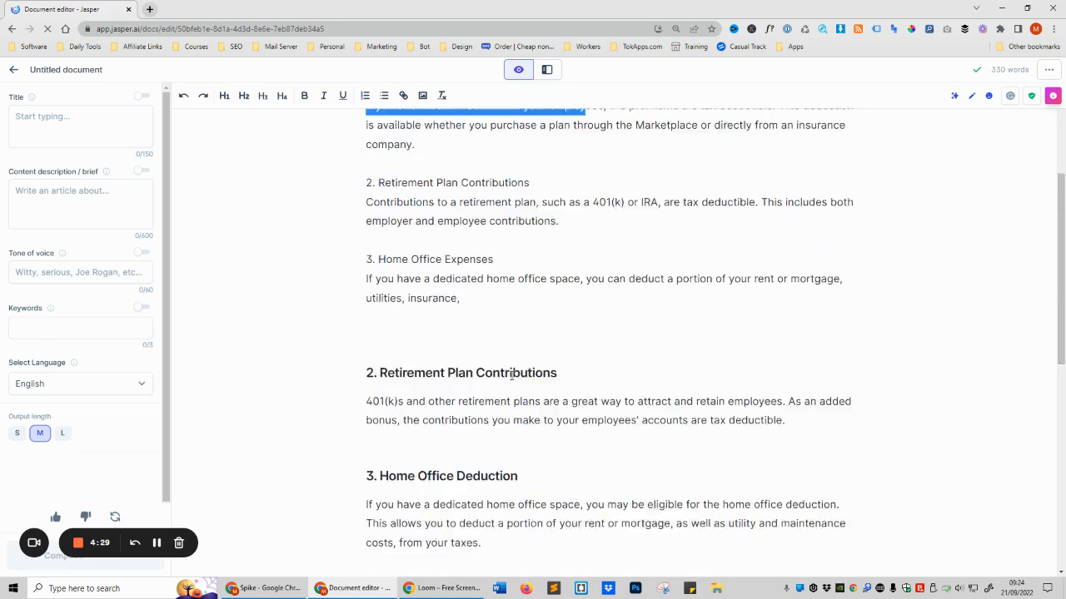
Step: Delete the AI-composed retirement plan and home office text directly below the Health Insurance Premiums paragraph
drag(366, 308, 279, 345)
scroll(512, 484, up, 4)
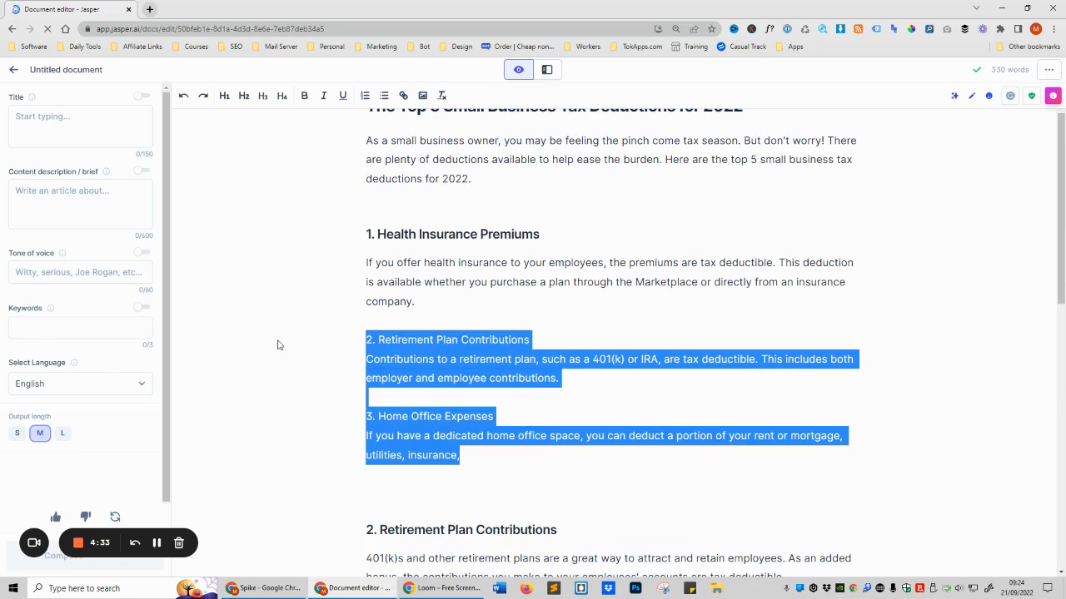
key(BackSpace)
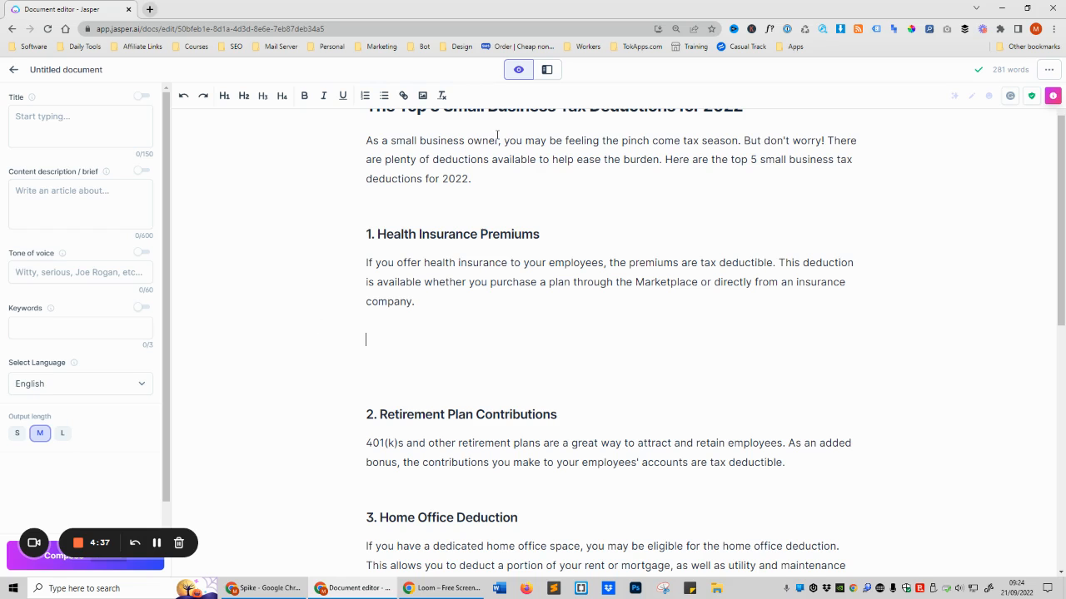
Step: Switch to the view with templates and run "write a listicle of the information above" as an inline command below the Health Insurance Premiums paragraph
click(549, 70)
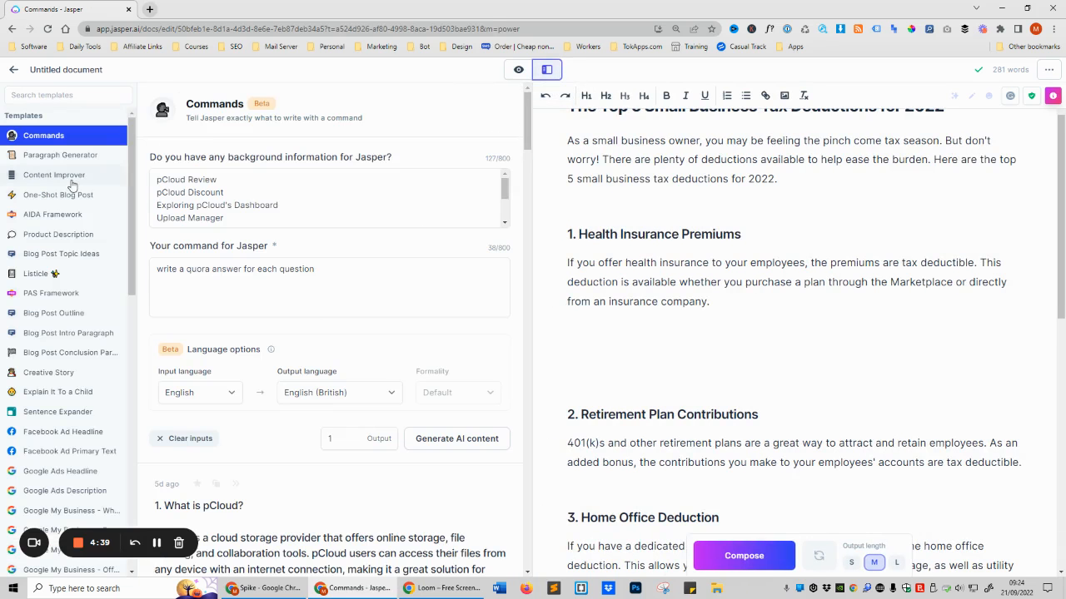
scroll(74, 250, down, 5)
scroll(83, 375, up, 5)
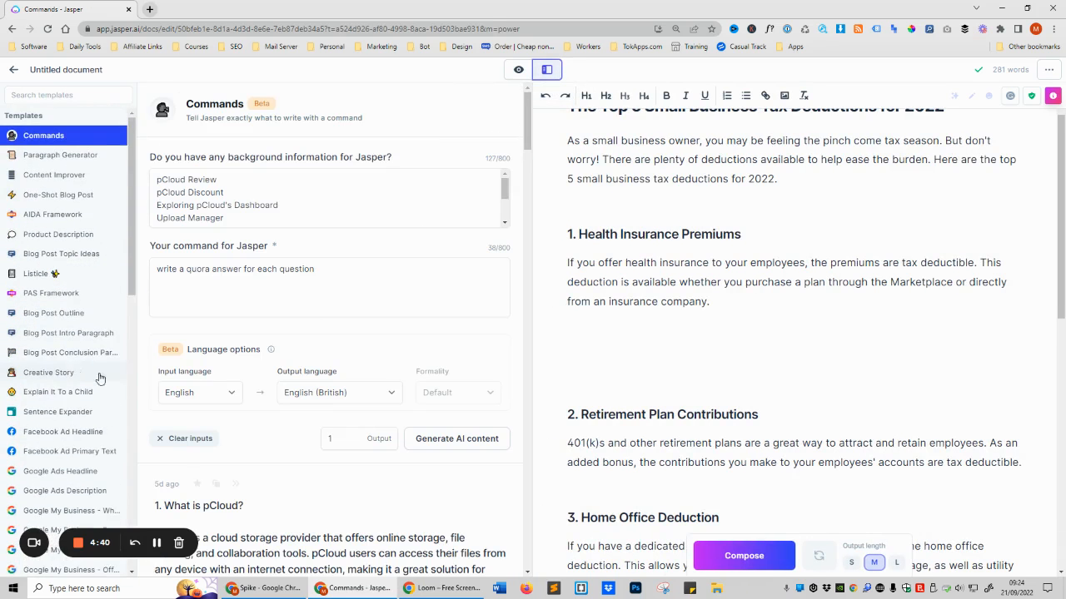
click(609, 338)
text(write a listicle of the i)
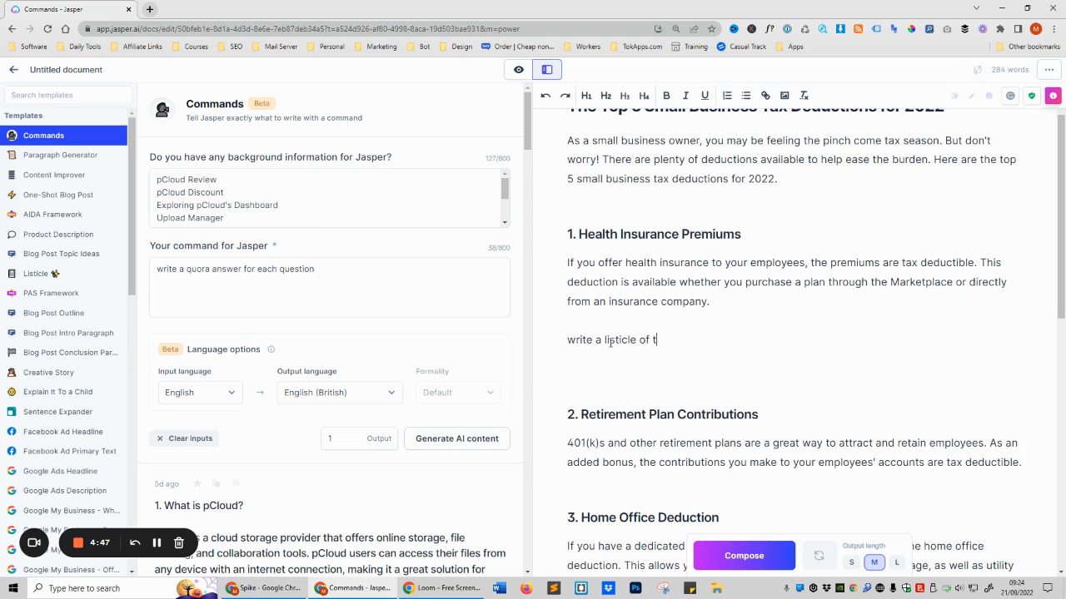
text(nformation above)
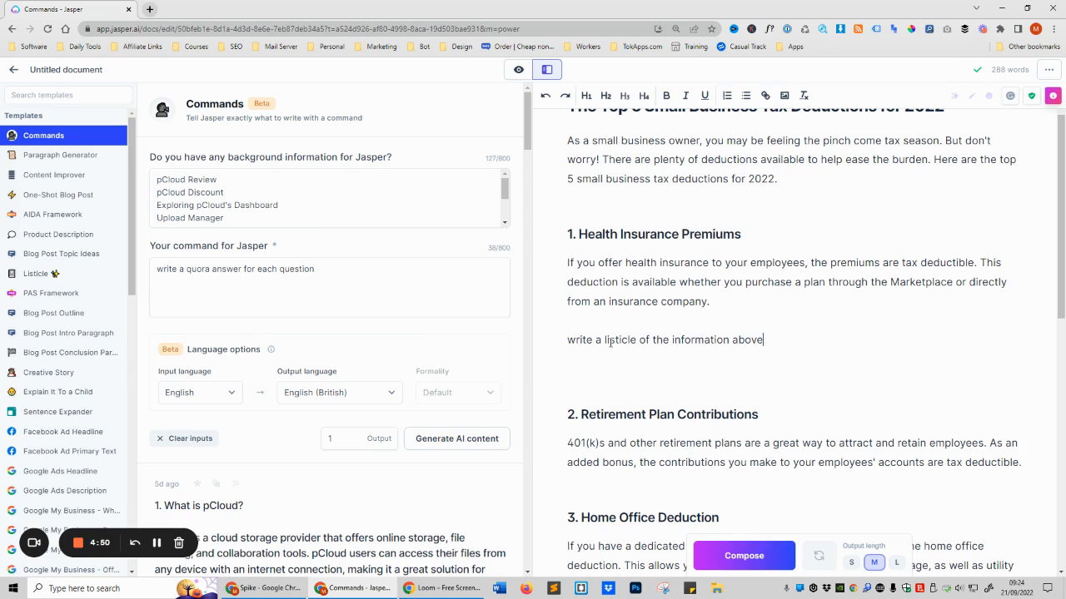
key(ctrl+Return)
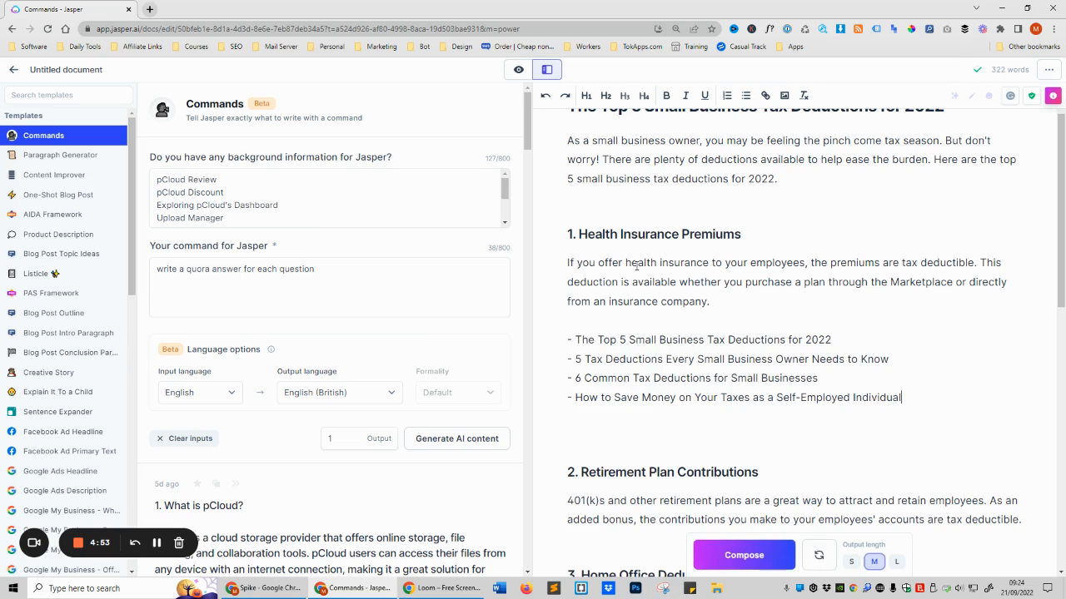
Step: Remove the generated listicle lines and return the editor to the view without the template form
drag(621, 262, 709, 301)
drag(684, 160, 648, 142)
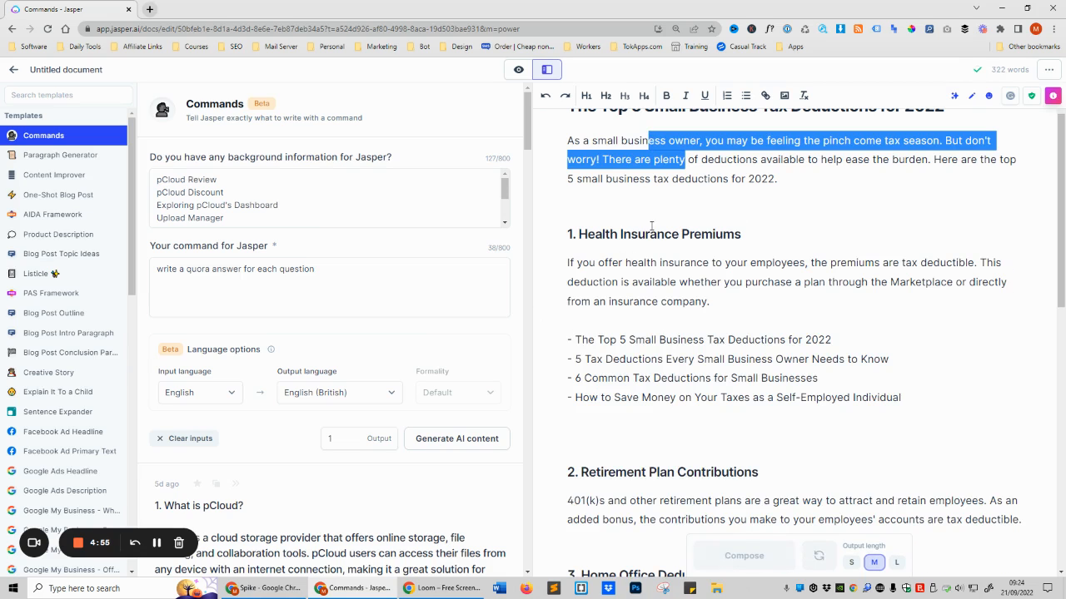
drag(564, 341, 931, 408)
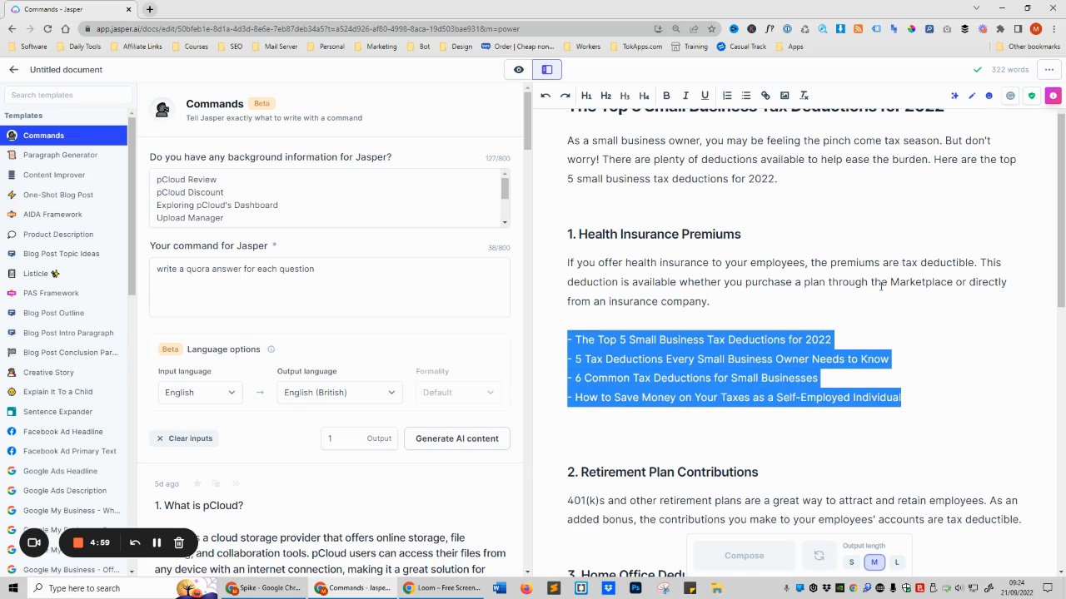
click(944, 404)
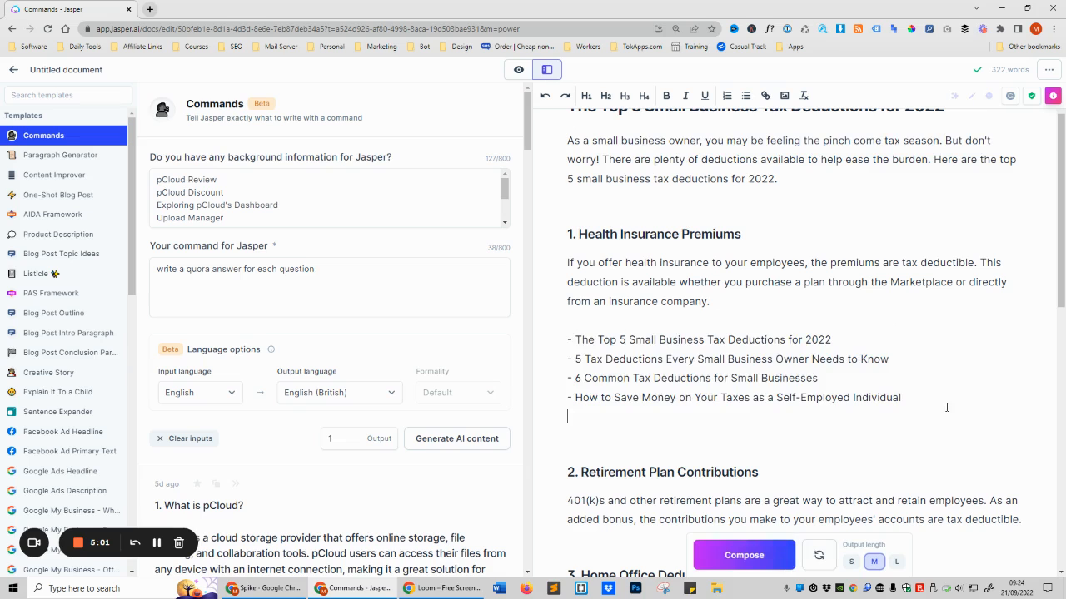
drag(944, 405, 534, 342)
key(BackSpace)
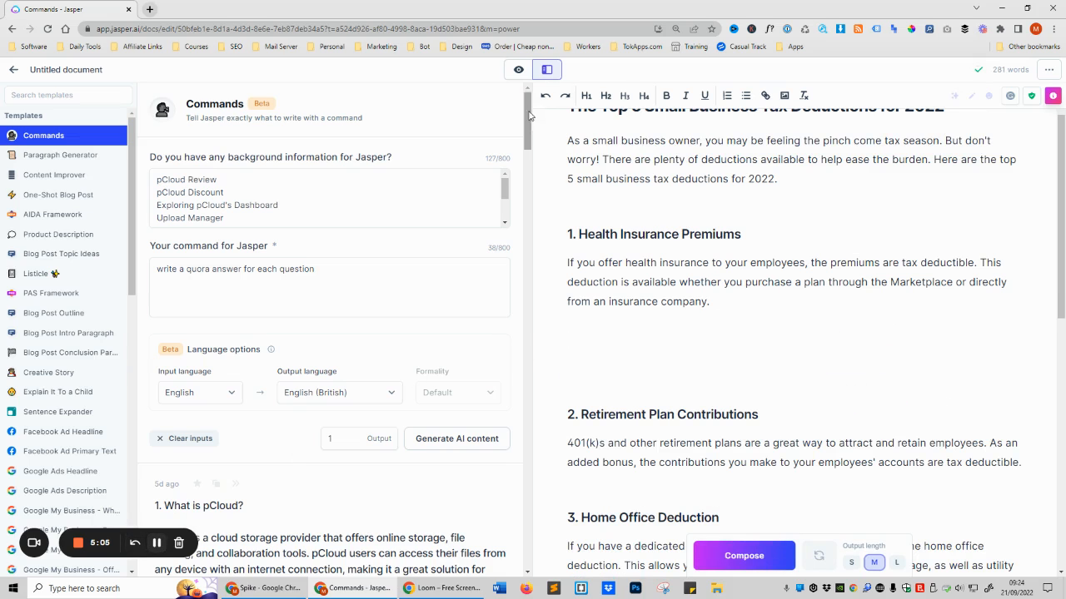
click(515, 76)
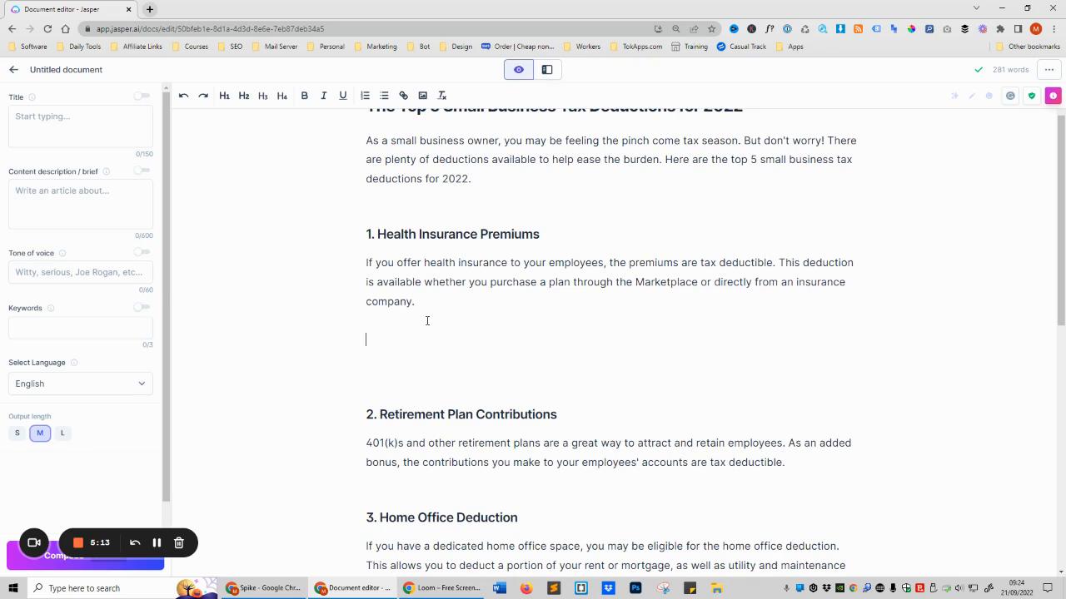
drag(420, 264, 626, 264)
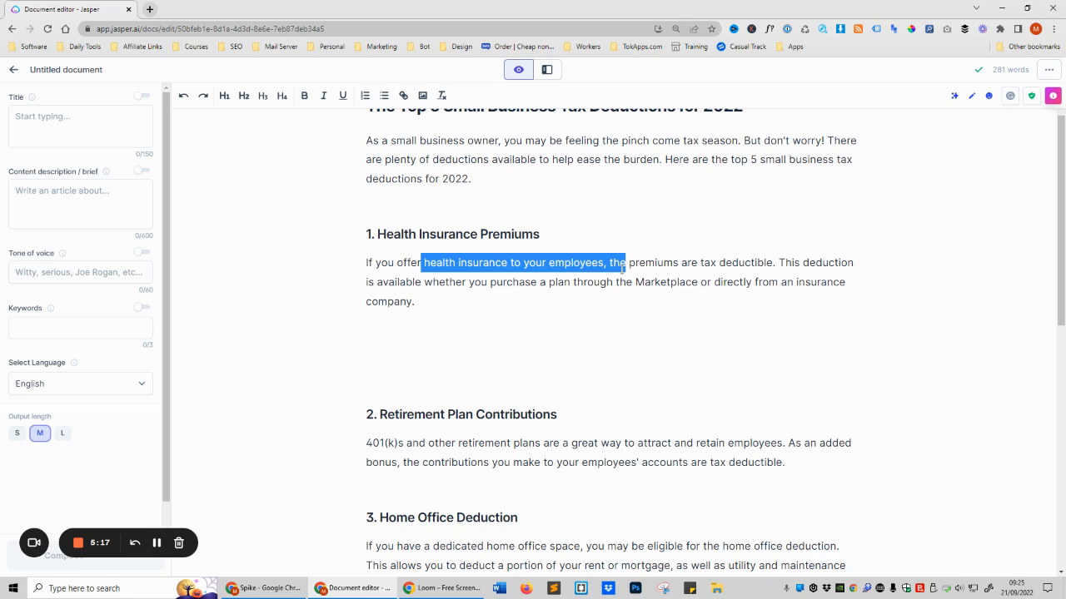
click(471, 324)
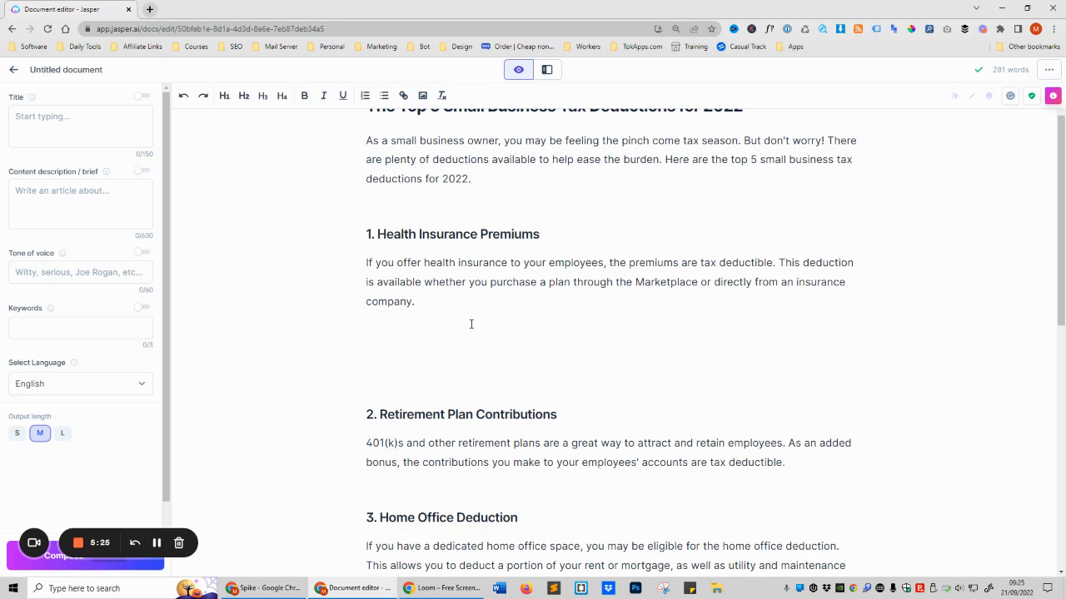
text(write)
key(BackSpace)
key(BackSpace)
key(BackSpace)
key(BackSpace)
key(BackSpace)
key(BackSpace)
Step: Write "the best 5 business insurance companies are" below the Health Insurance Premiums paragraph and run it as an AI command
text(the best 5 busines)
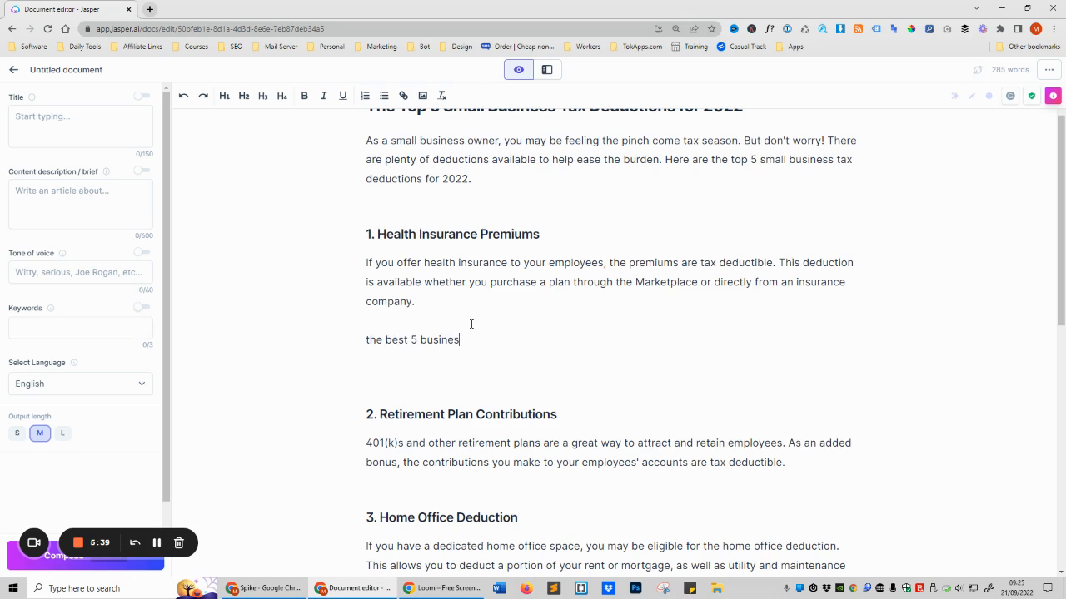
text(s insurance companies are)
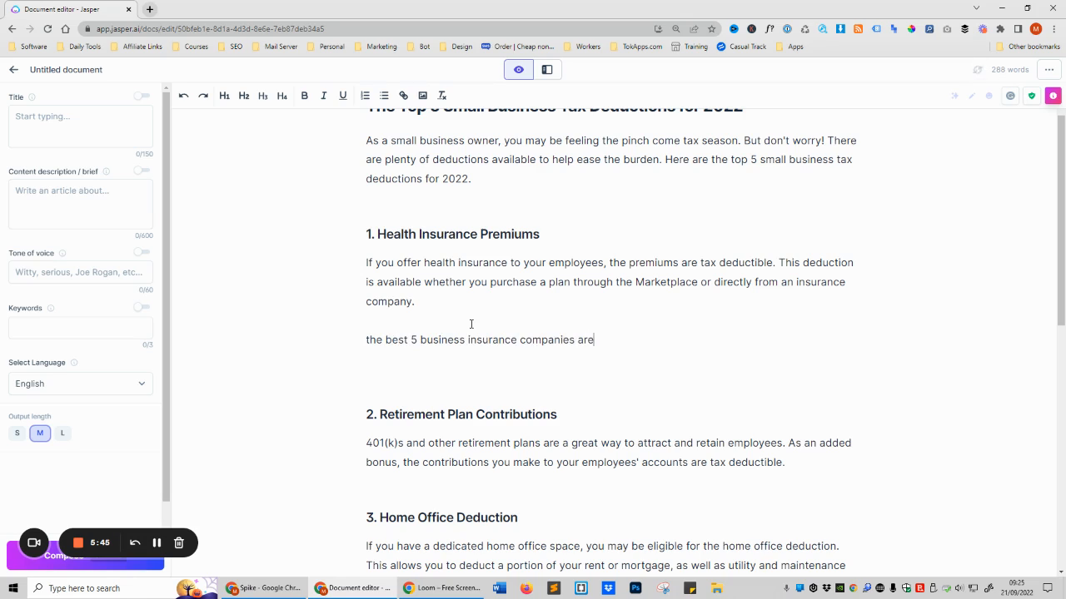
key(ctrl+Return)
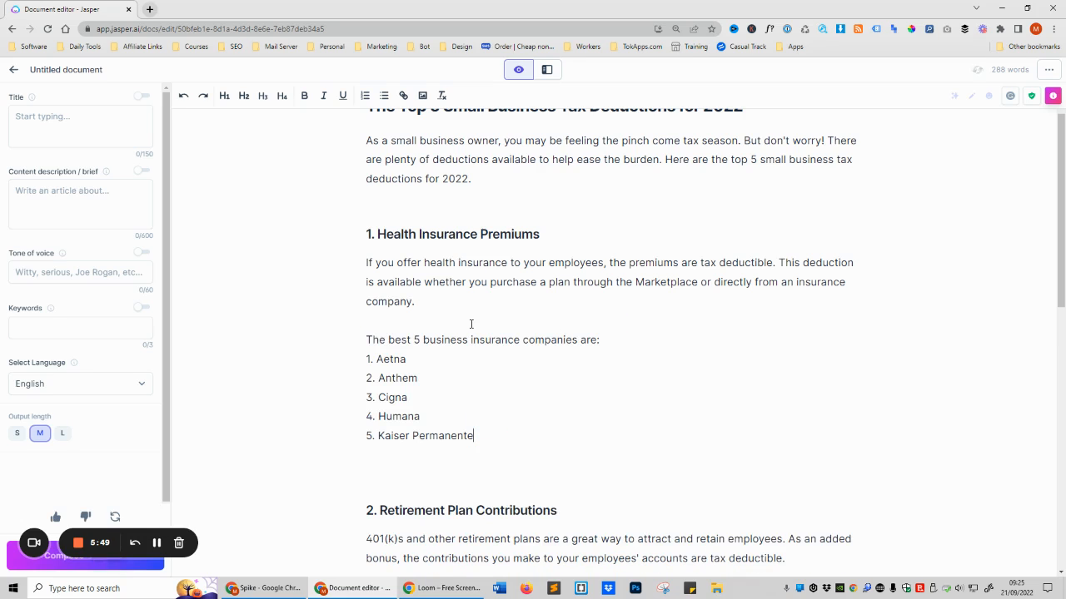
Step: Undo the generated company list and compose a medium-length AI continuation from the "the best 5 business insurance companies are" line instead
drag(368, 339, 536, 340)
drag(499, 431, 336, 360)
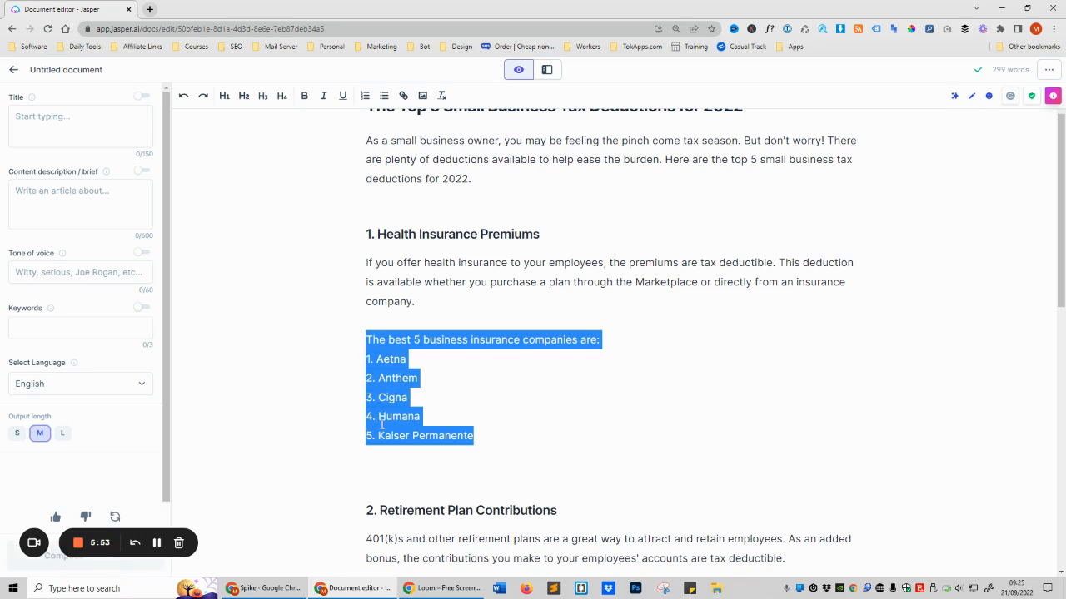
click(459, 431)
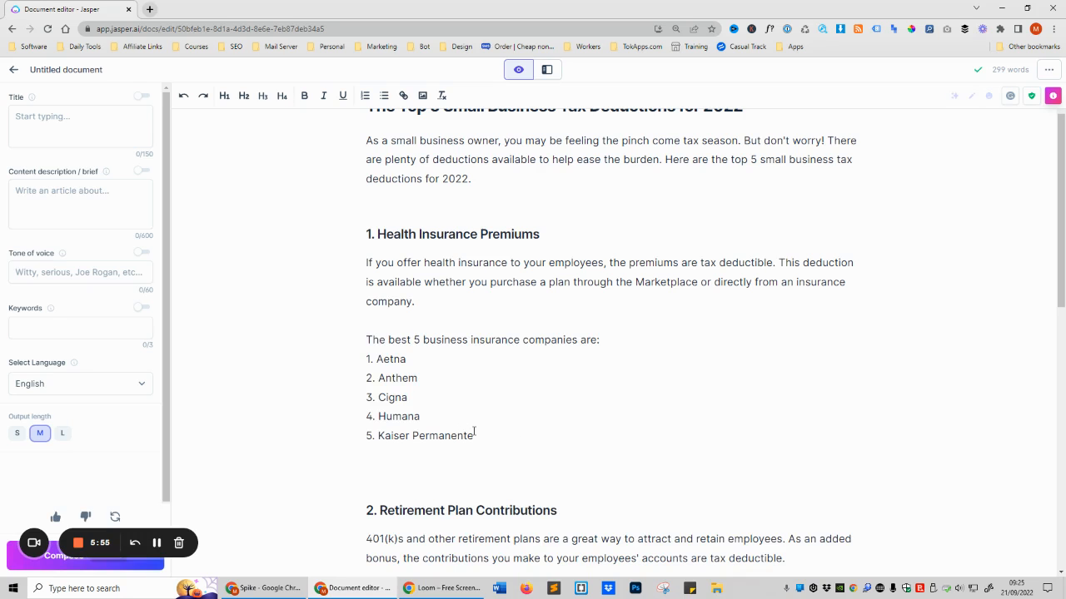
key(ctrl+z)
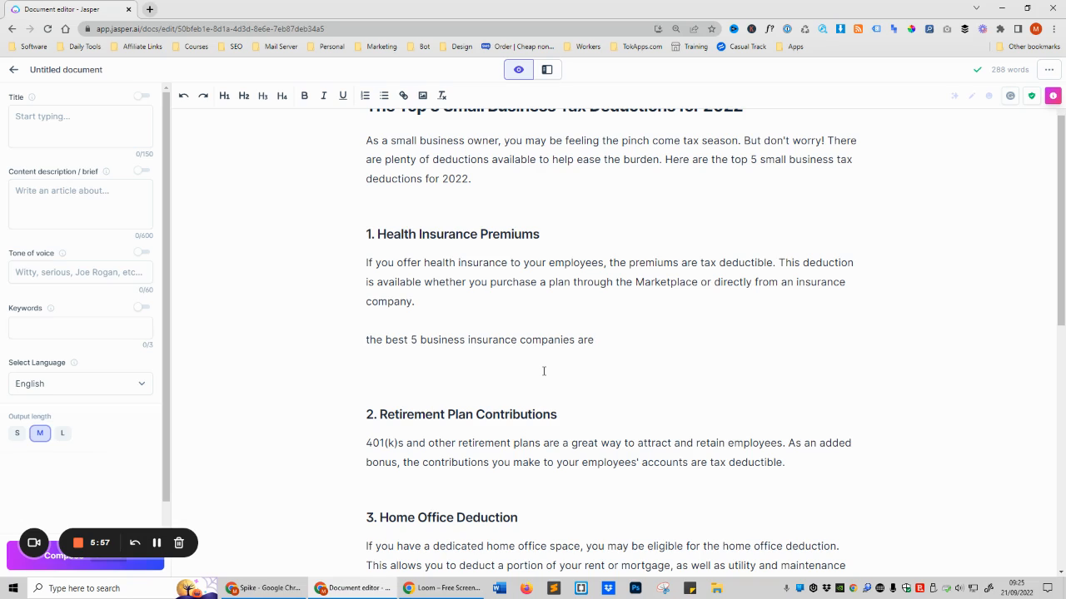
click(86, 563)
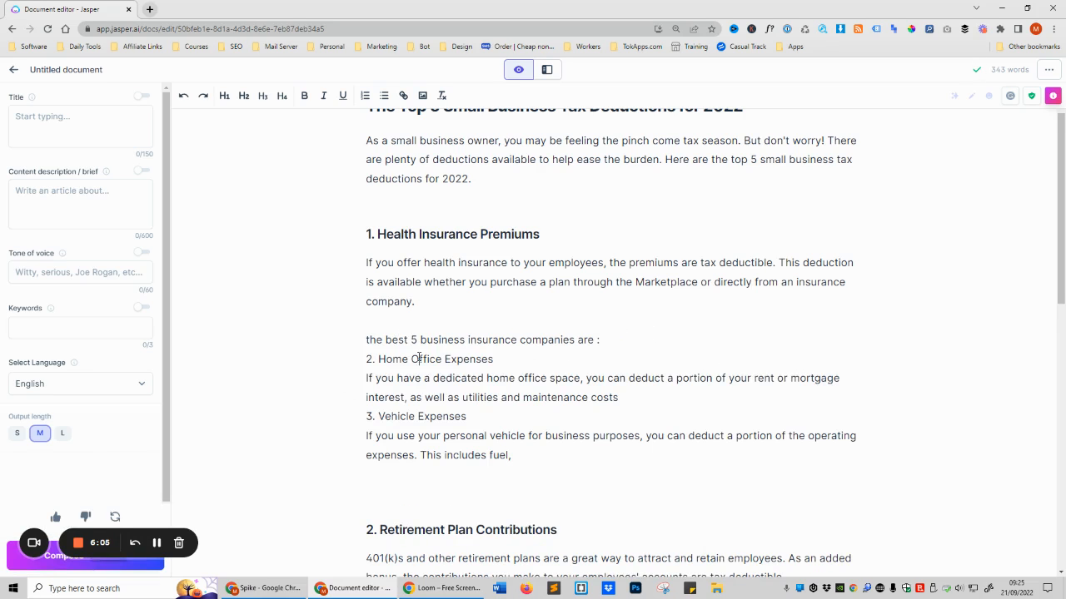
drag(419, 359, 455, 421)
click(492, 460)
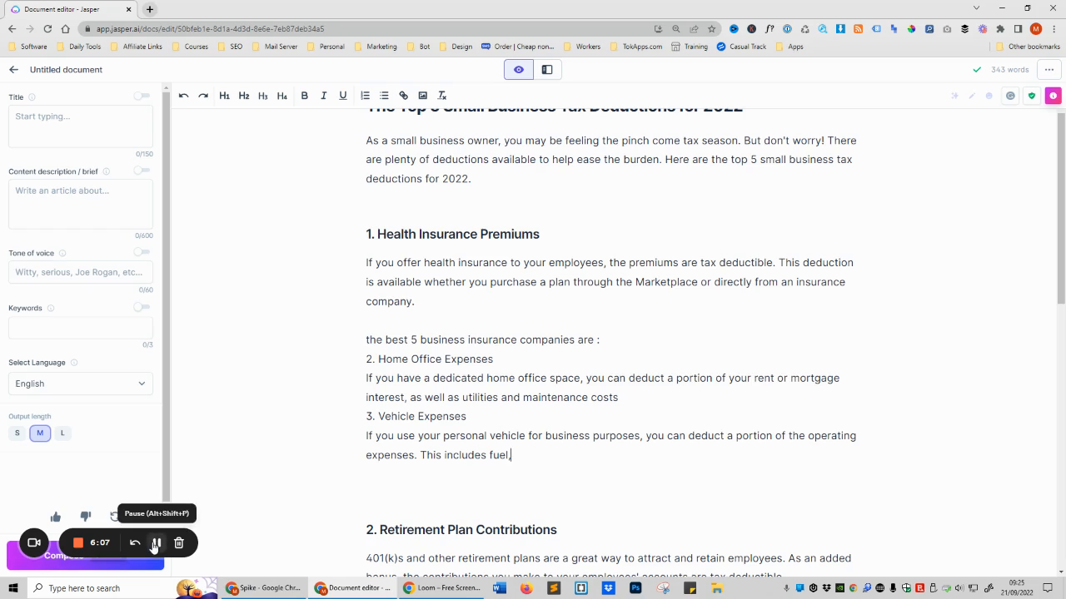
Step: Leave the document and generate a One-Shot Blog Post on the topic "Bookkeeping best practices and some tips & tricks"
click(15, 70)
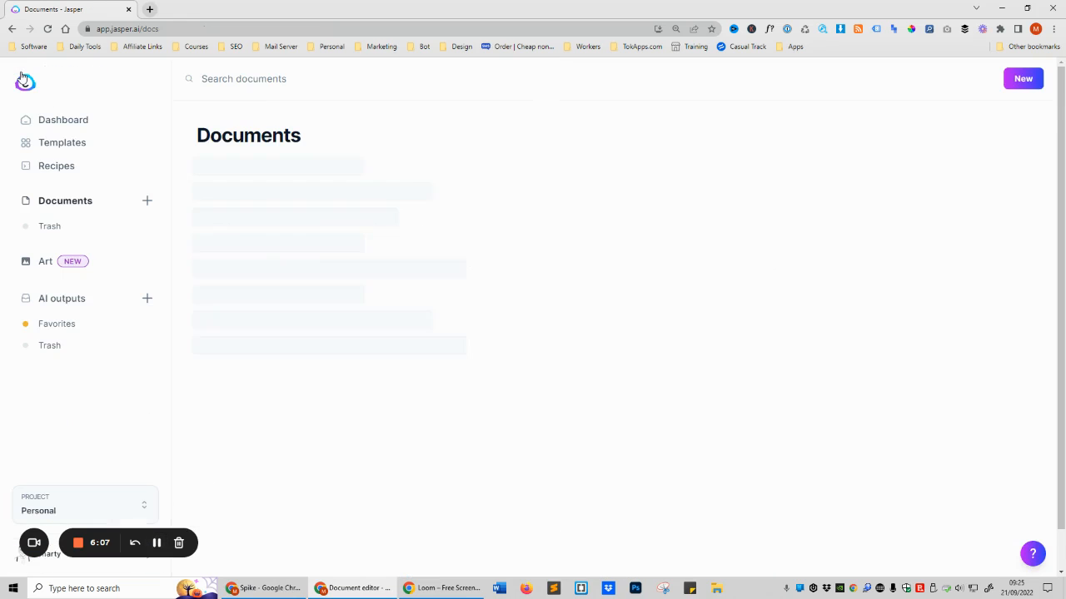
click(56, 144)
click(936, 283)
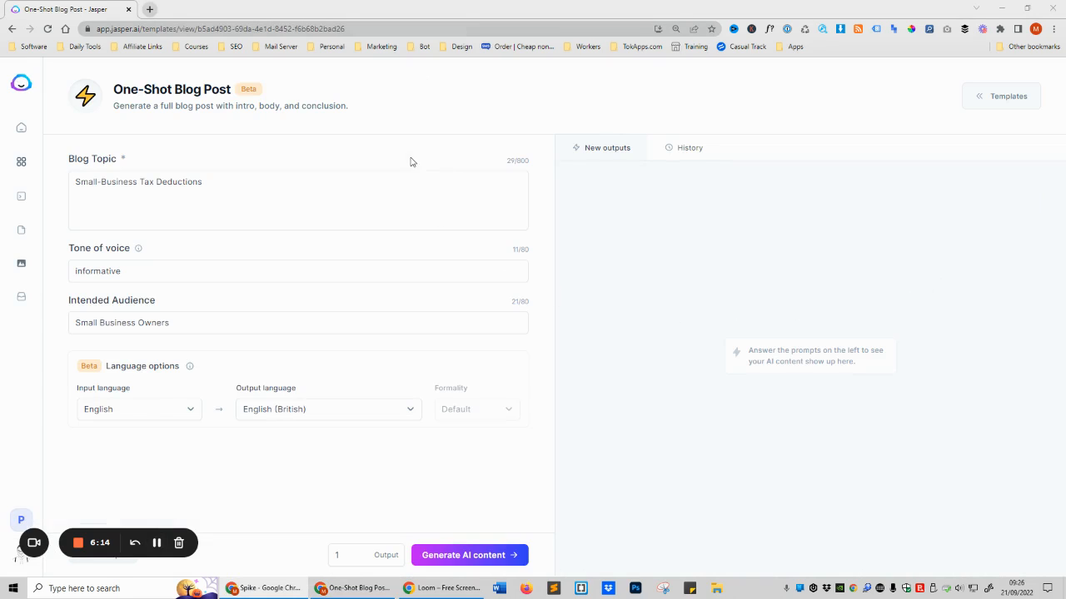
triple_click(249, 202)
text(Bookkeeping best practices and some tips & tricks)
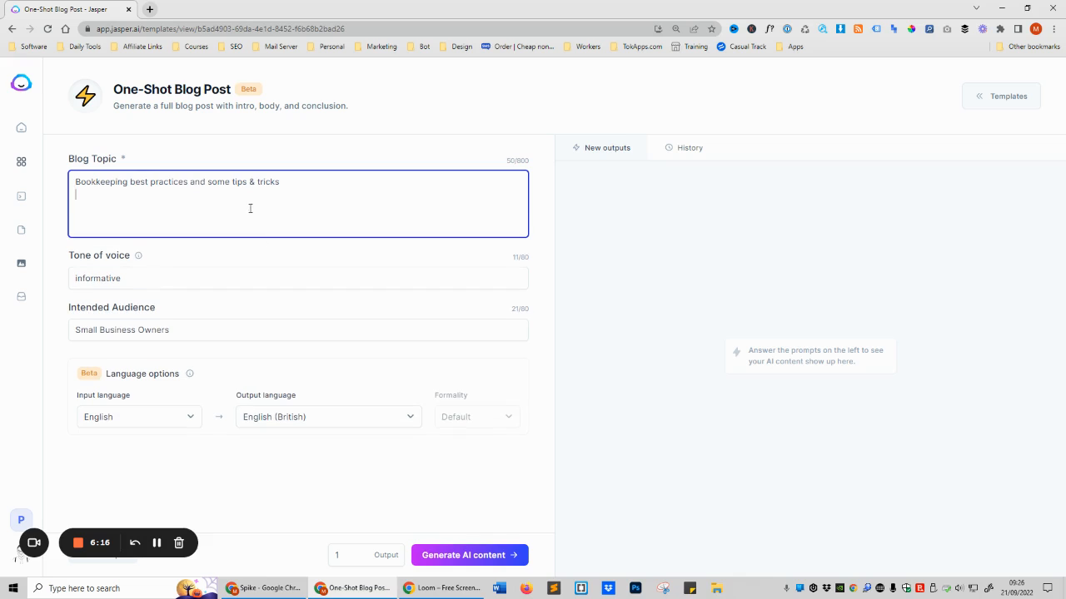
click(496, 558)
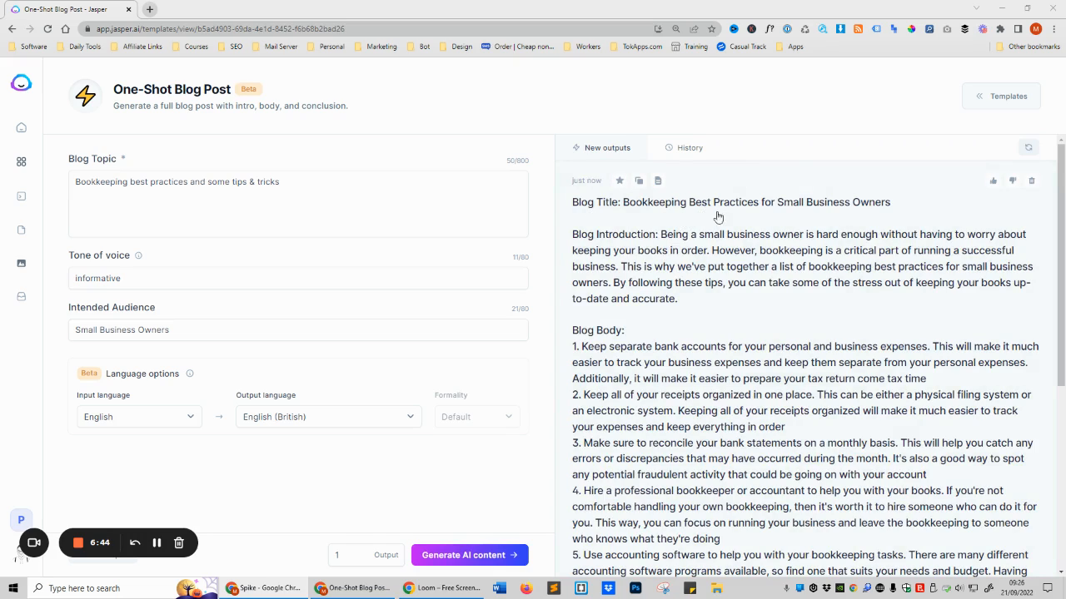
Step: Read through the generated bookkeeping post from its title and introduction to the end of the numbered tips
scroll(749, 218, down, 2)
scroll(804, 222, up, 2)
scroll(765, 219, down, 1)
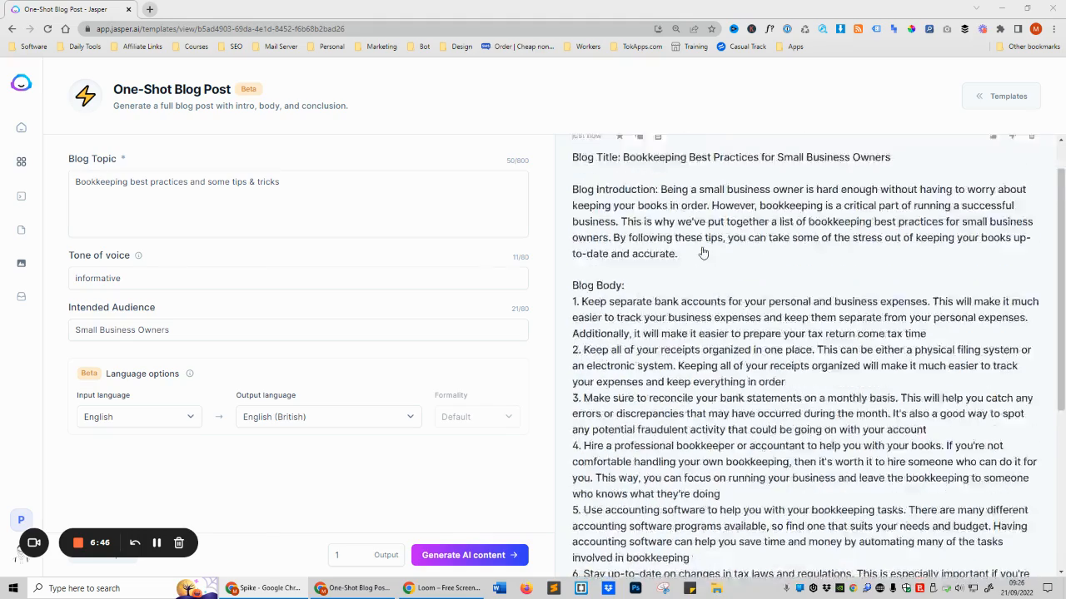
scroll(702, 252, down, 3)
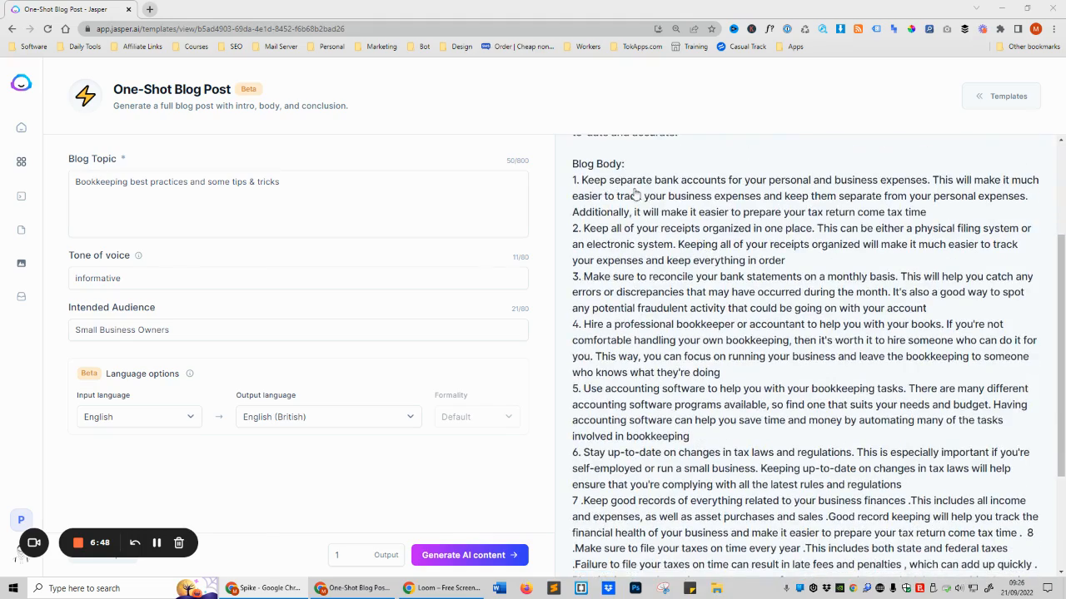
scroll(621, 208, down, 2)
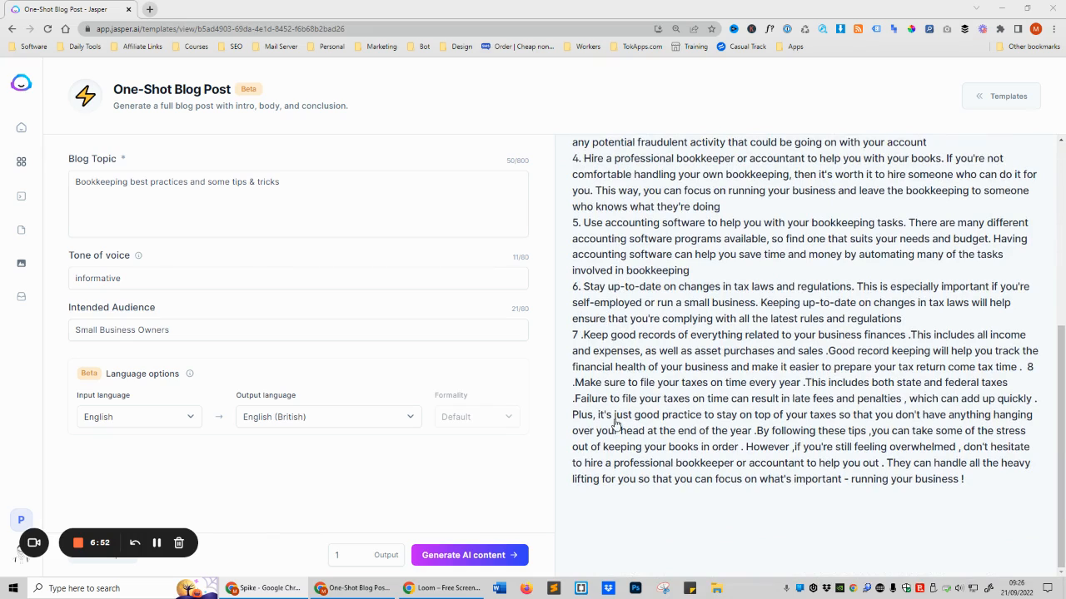
scroll(624, 440, up, 4)
Step: Replace the blog topic with "Personal Taxes and IRS Relief from a CPA" and generate the post
click(221, 190)
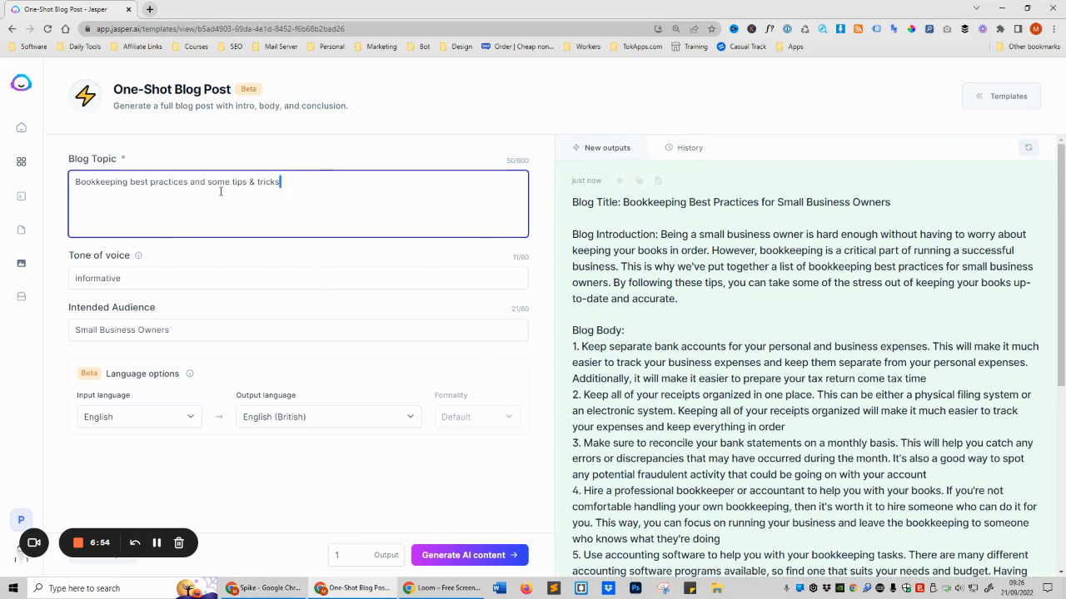
text(Personal Taxes and IRS Relief from a CPA)
drag(288, 203, 110, 174)
key(BackSpace)
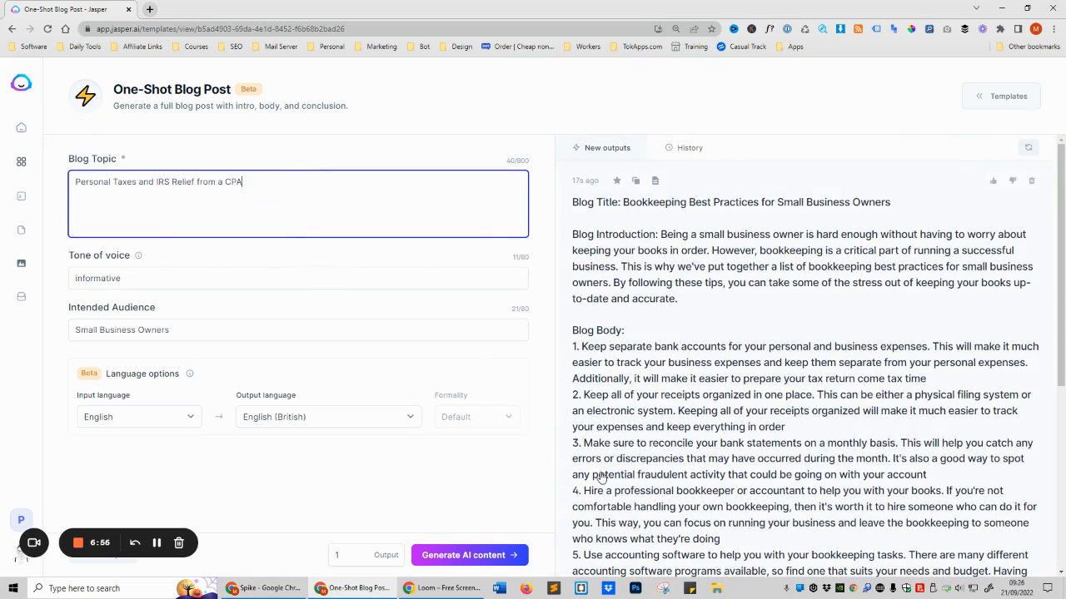
click(490, 554)
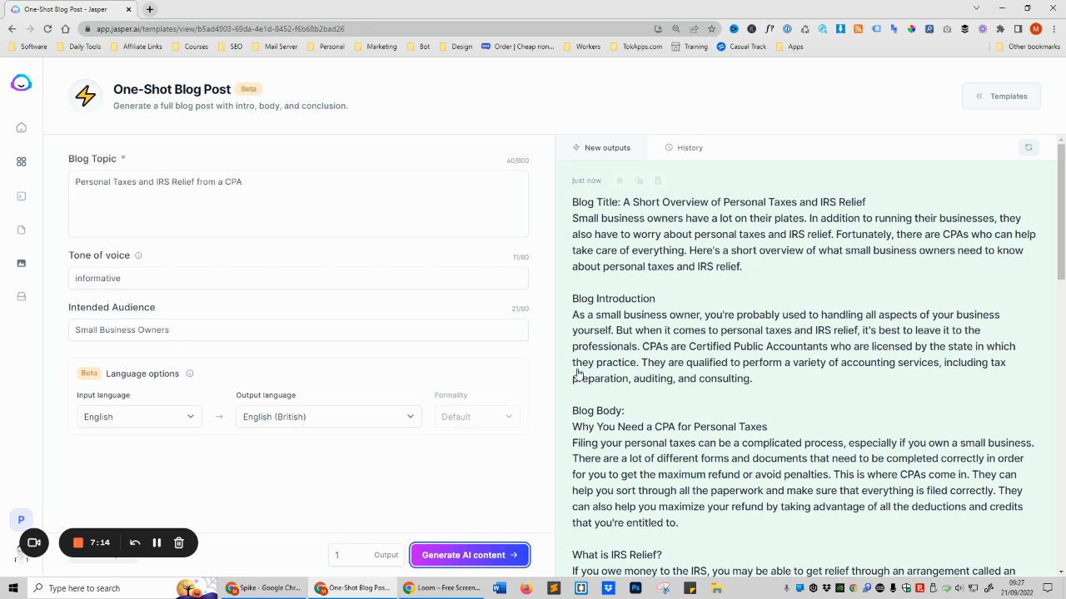
Step: Review the generated personal taxes post's introduction, body sections and conclusion
scroll(801, 216, down, 1)
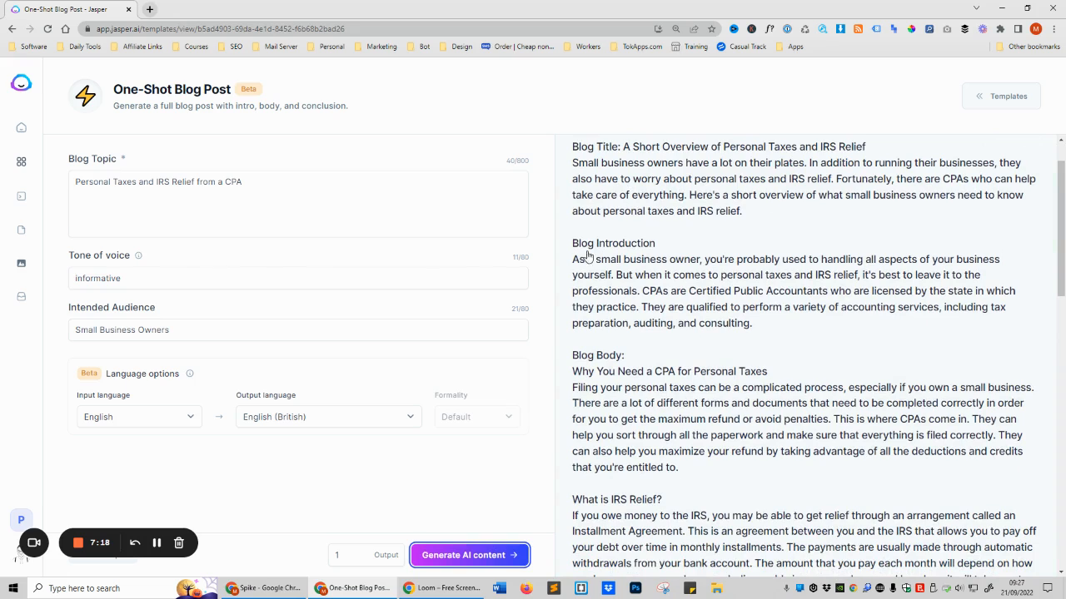
scroll(583, 260, down, 2)
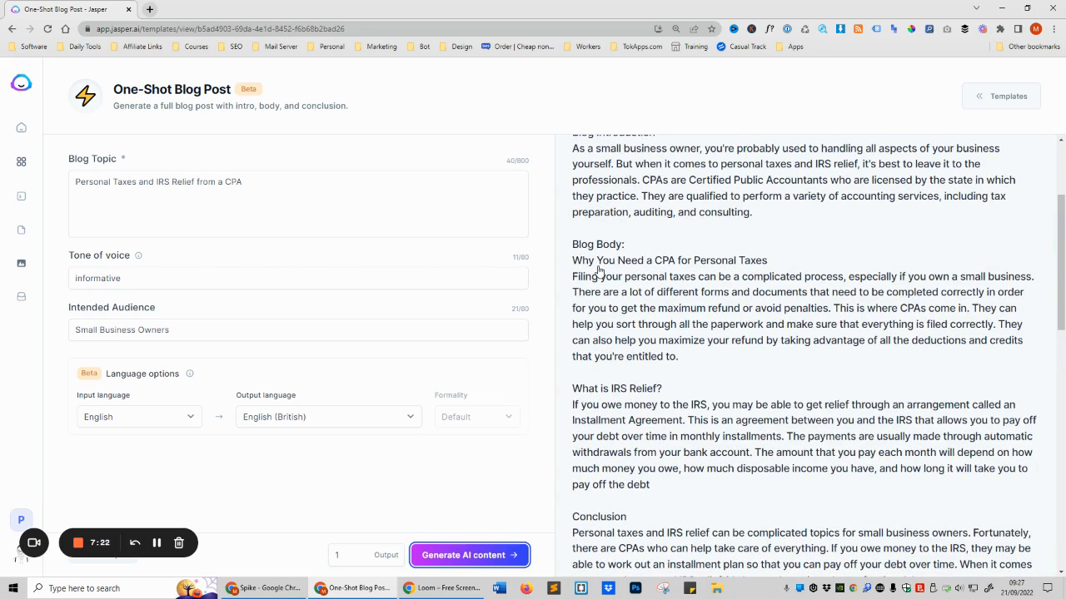
scroll(658, 275, down, 2)
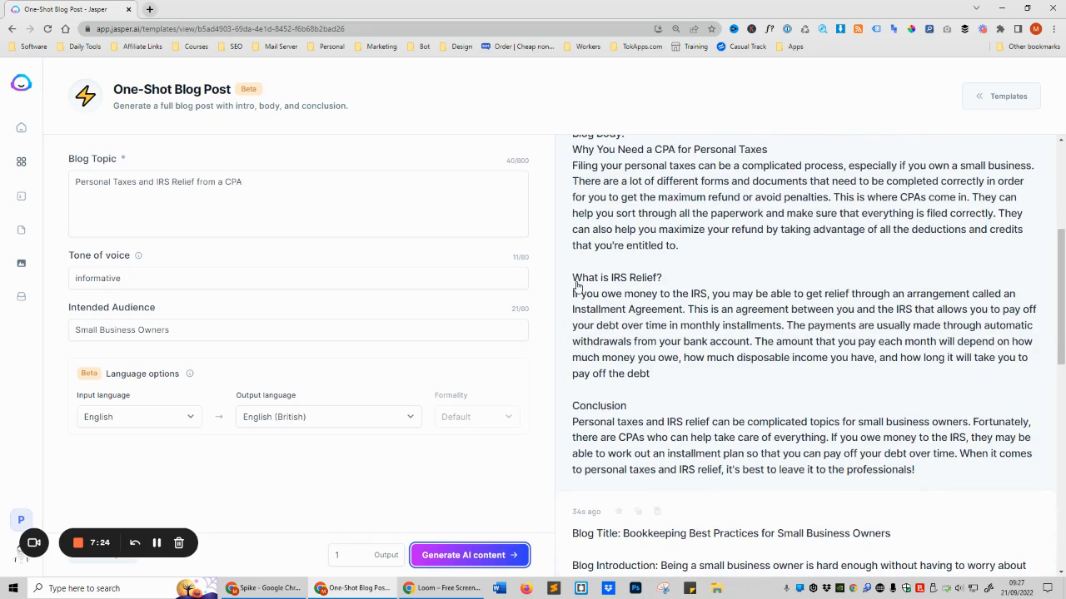
scroll(637, 286, down, 2)
scroll(641, 287, up, 7)
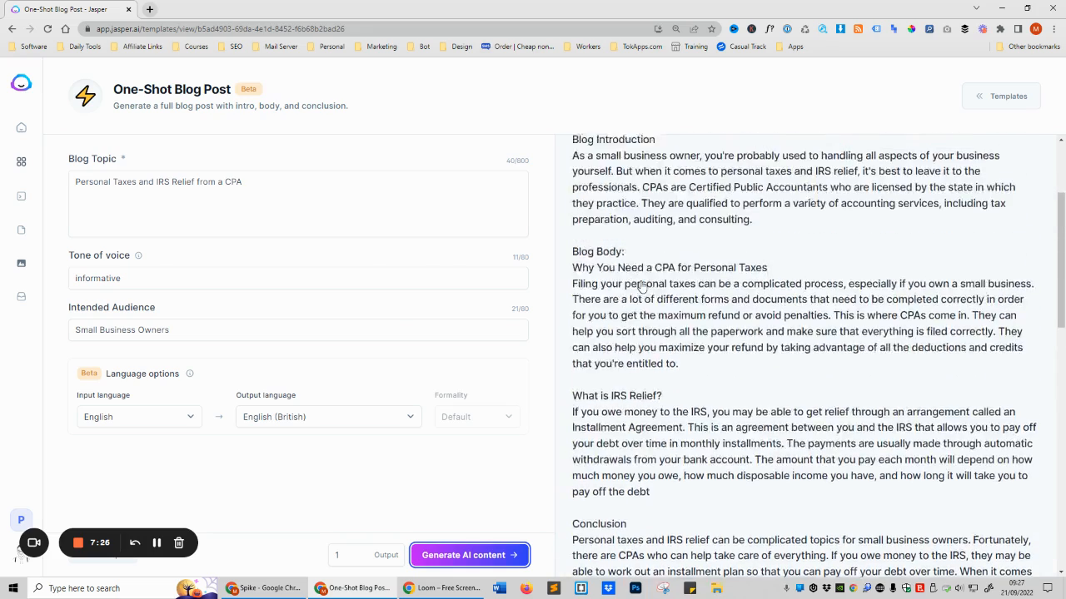